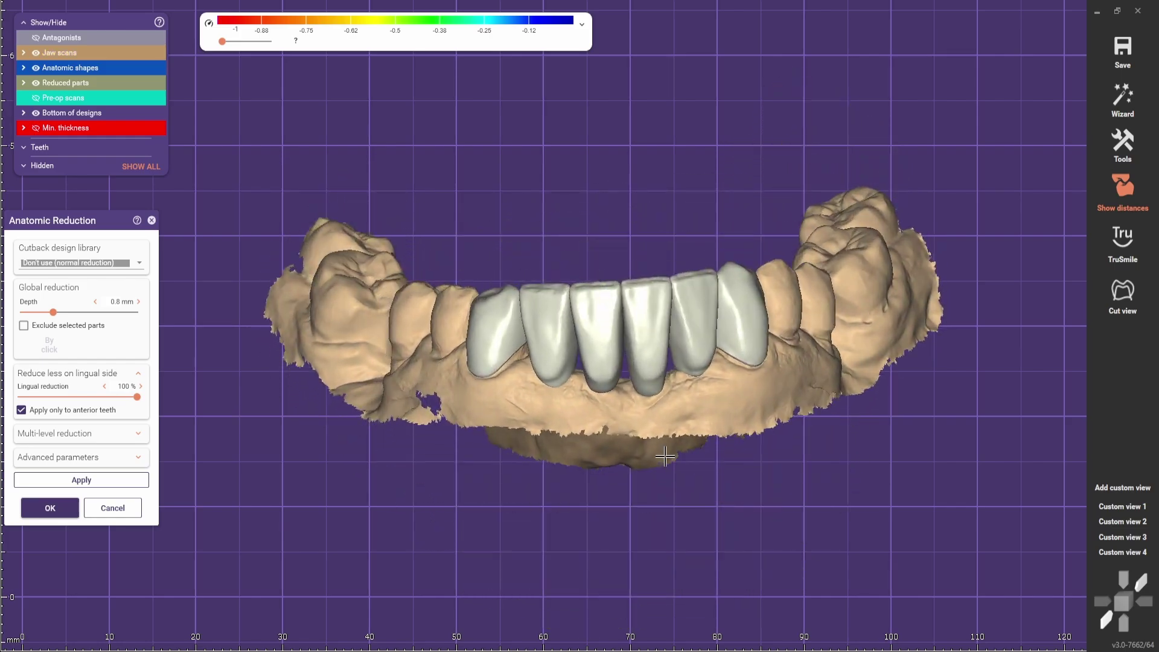
Turn on the exclusion of selected parts for the anatomic reduction of the six anterior teeth
scroll(620, 417, up, 2)
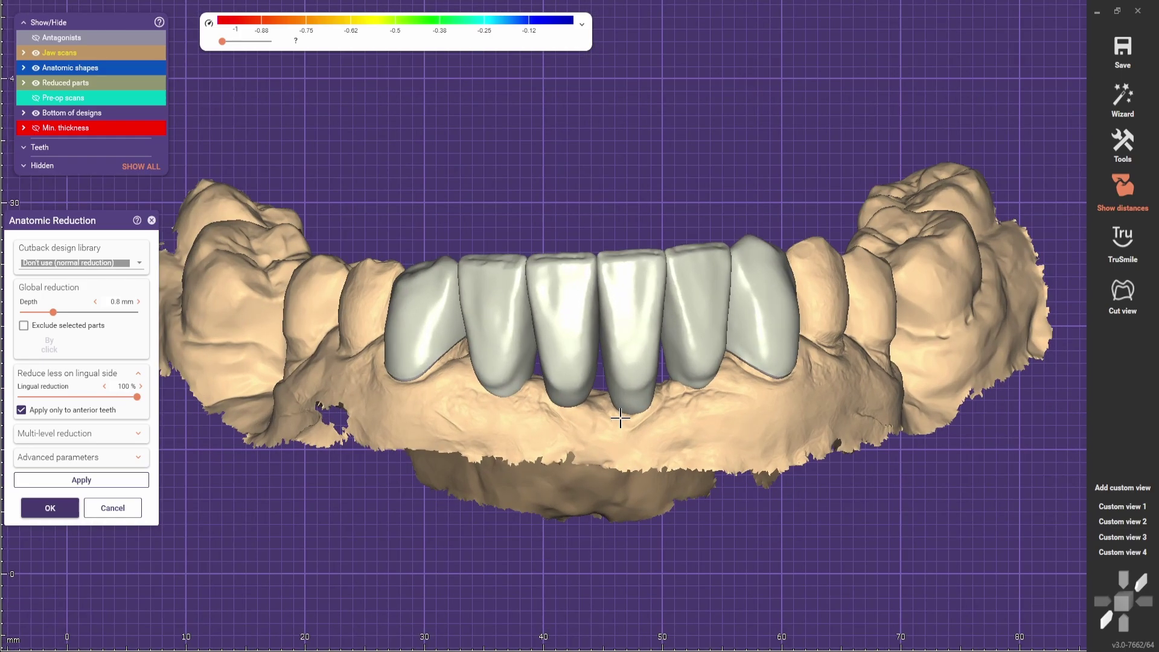
right_drag(620, 418, 614, 456)
scroll(631, 457, down, 2)
scroll(595, 400, up, 2)
scroll(592, 427, down, 2)
scroll(607, 462, up, 2)
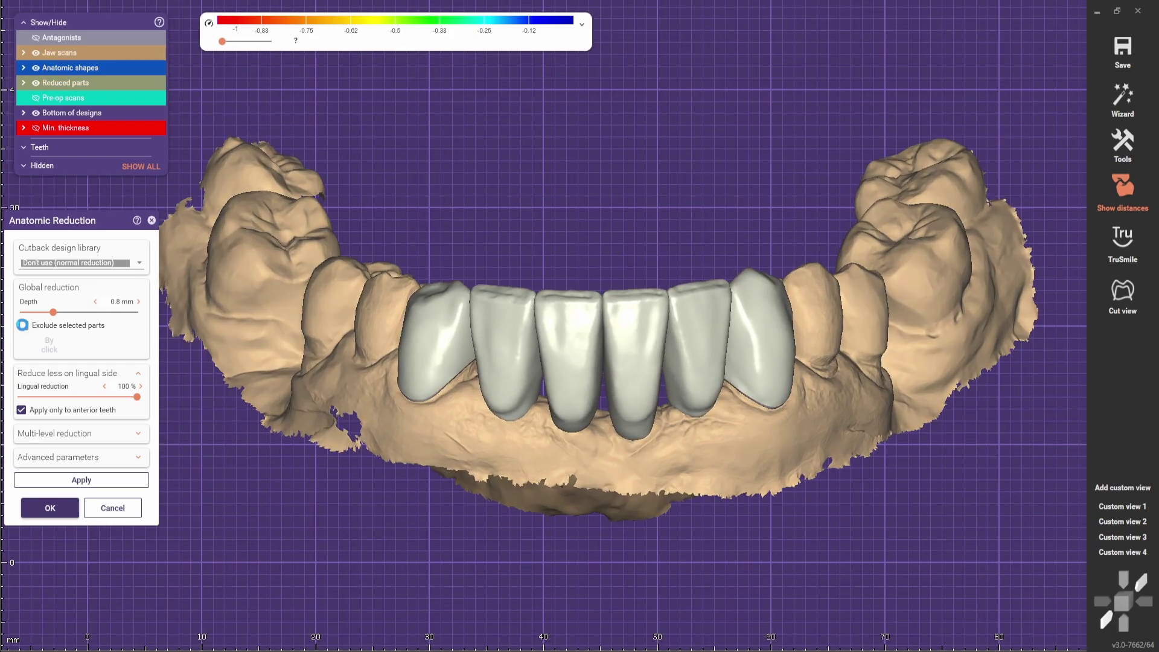
click(24, 327)
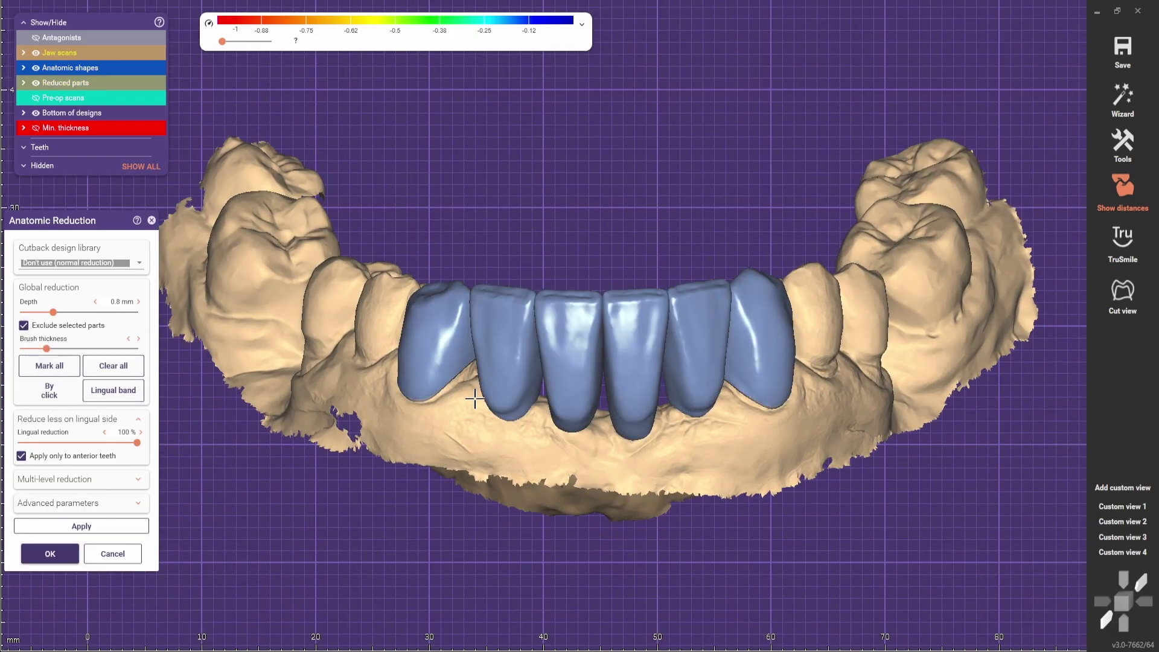
Mark the facial surfaces of both central incisors and of the lateral incisor and canine on the patient's left using a larger brush
right_drag(586, 462, 578, 423)
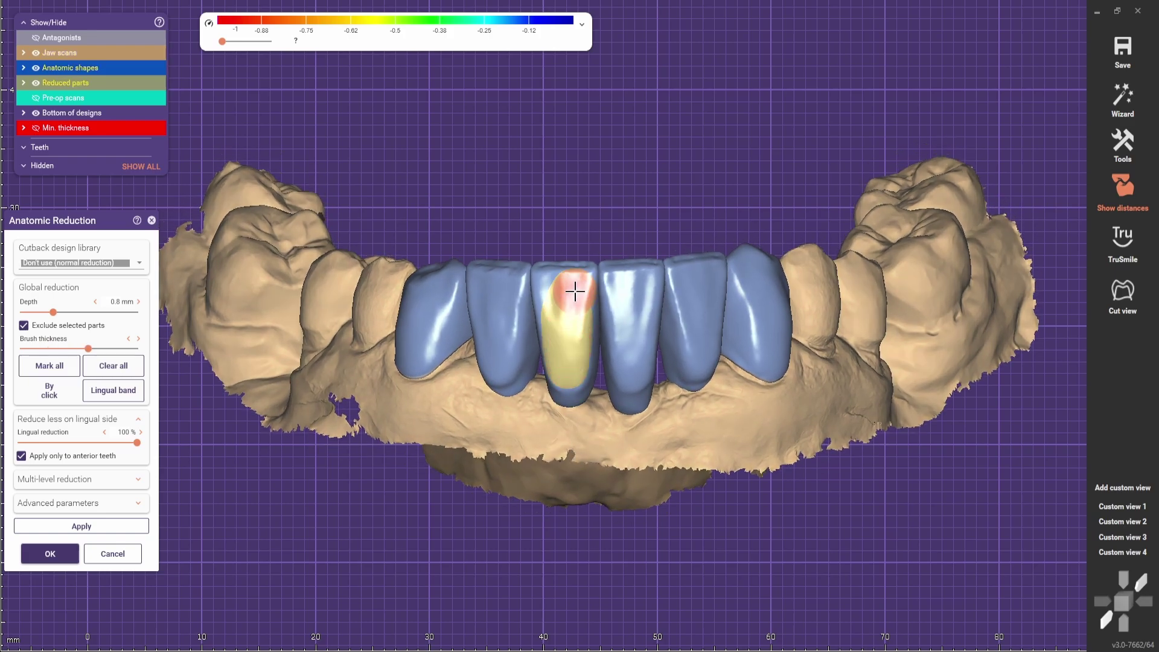
click(632, 311)
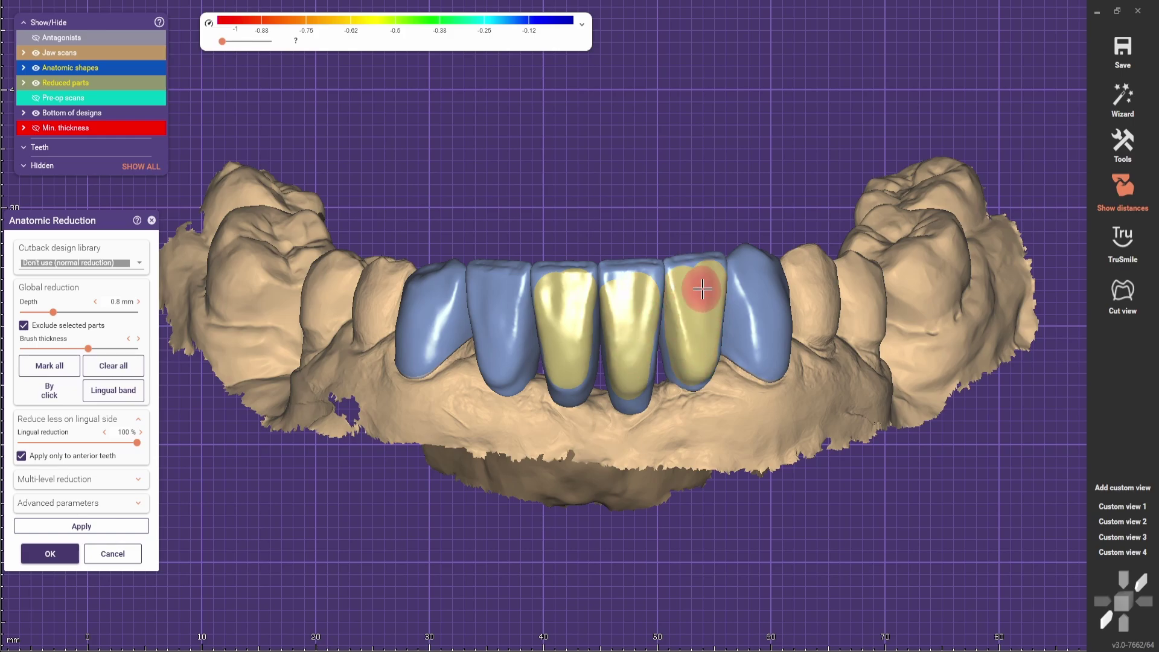
drag(727, 295, 753, 336)
Mark the facial surfaces of the lateral incisor and canine on the patient's right
scroll(530, 354, up, 3)
shift+scroll(531, 354, up, 1)
right_drag(530, 354, 539, 386)
drag(536, 395, 543, 342)
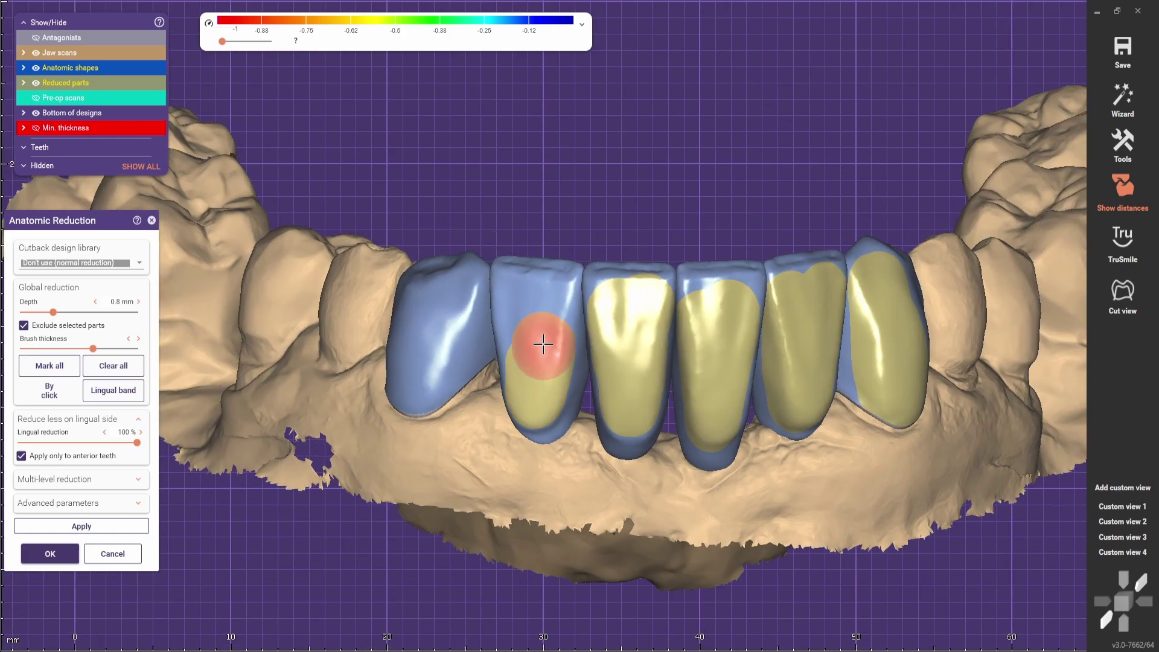
click(432, 354)
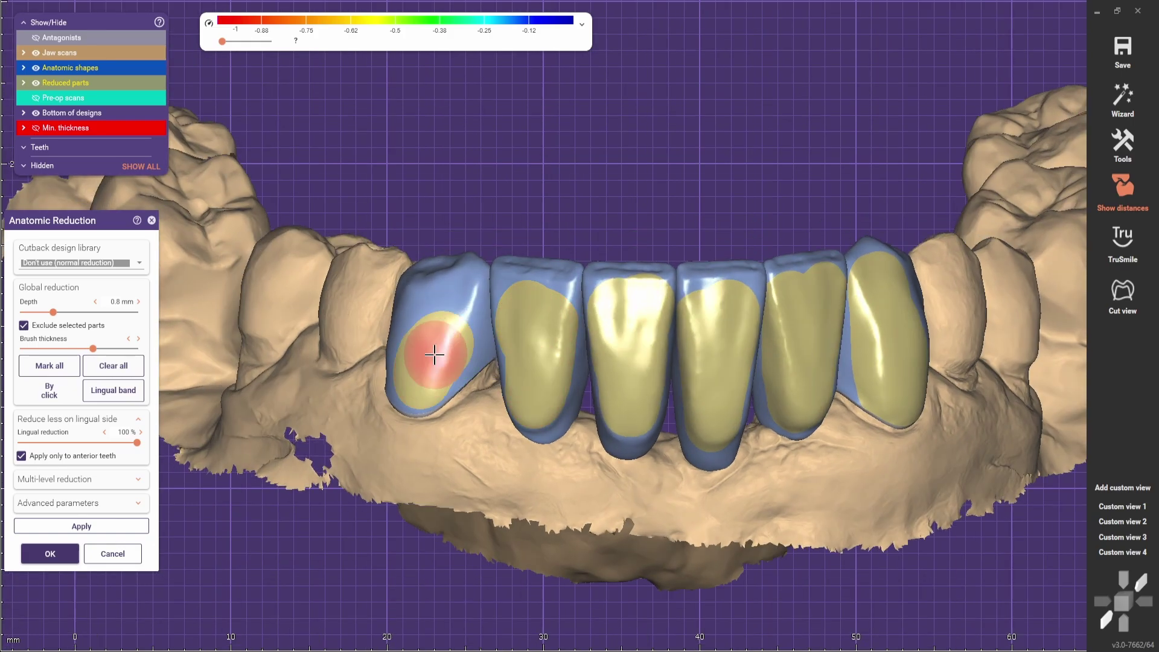
Extend the marking on the patient's right canine over its distal side and down to the gingival margin
right_drag(415, 367, 445, 385)
scroll(445, 385, up, 3)
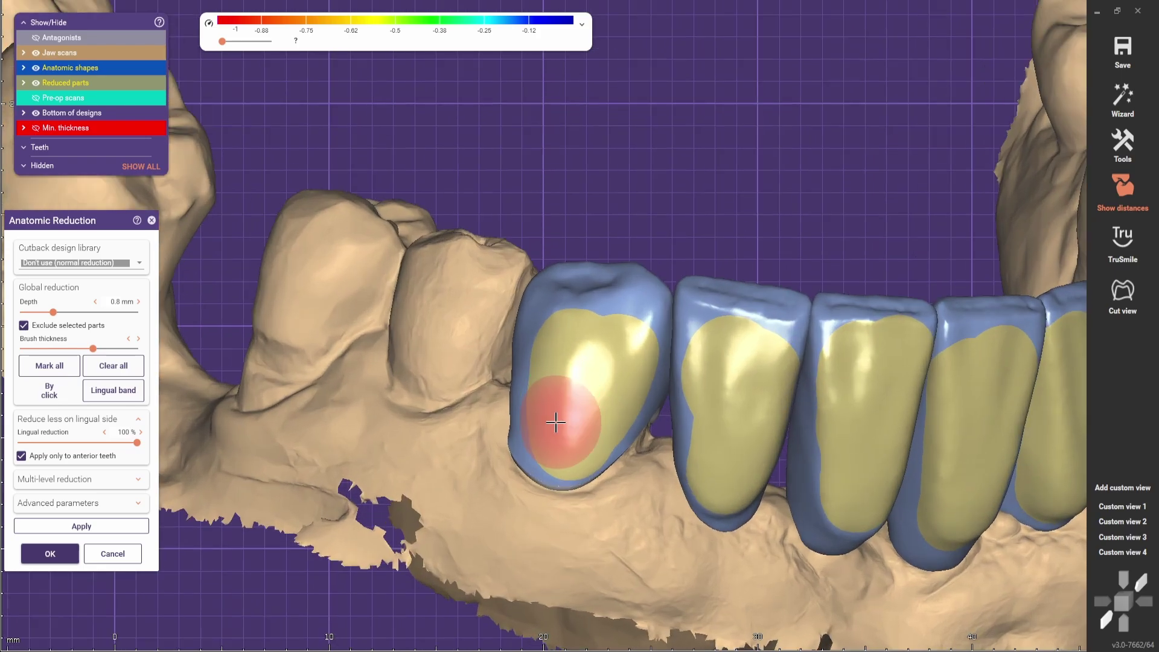
drag(544, 433, 542, 345)
right_drag(544, 363, 644, 414)
scroll(644, 414, down, 1)
scroll(695, 413, up, 3)
shift+scroll(706, 374, down, 1)
mouse_move(719, 341)
mouse_down()
mouse_move(704, 372)
mouse_move(762, 471)
mouse_up()
right_drag(762, 471, 688, 423)
shift+scroll(678, 326, down, 1)
Hide the reduced parts while keeping the anatomic shapes displayed
click(35, 68)
click(35, 68)
click(35, 83)
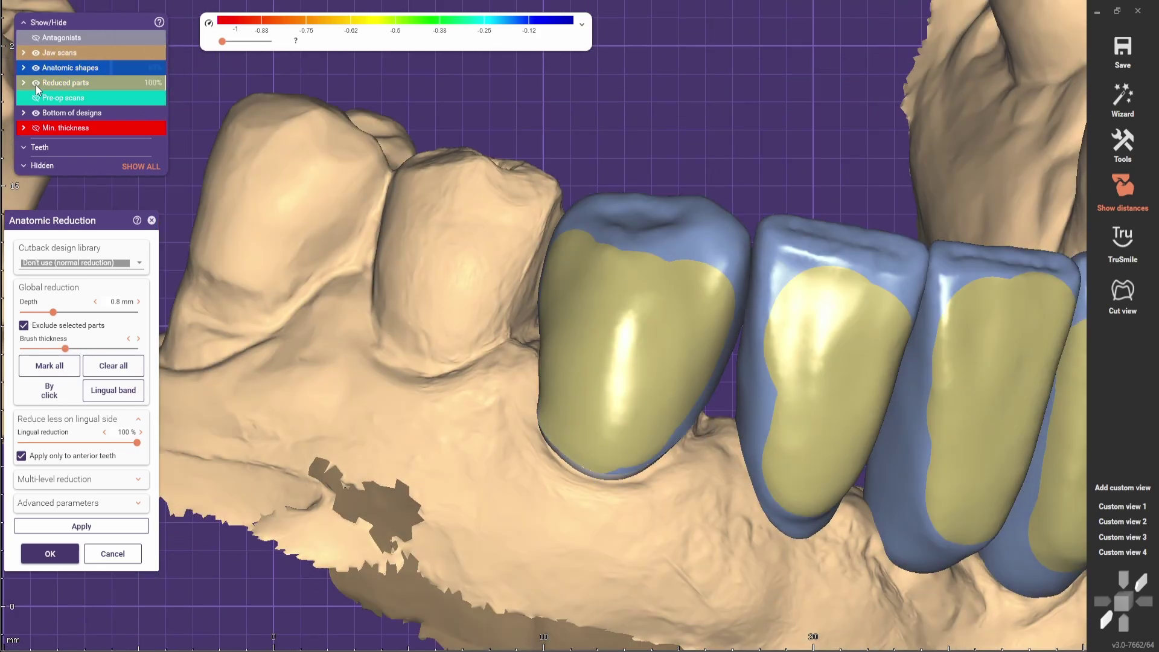
Extend the right canine's marking toward its incisal edge and along its distal side
scroll(77, 71, down, 3)
scroll(77, 71, up, 3)
right_drag(664, 362, 700, 338)
scroll(700, 326, down, 1)
shift+scroll(703, 314, up, 1)
drag(706, 300, 597, 440)
right_drag(597, 440, 725, 411)
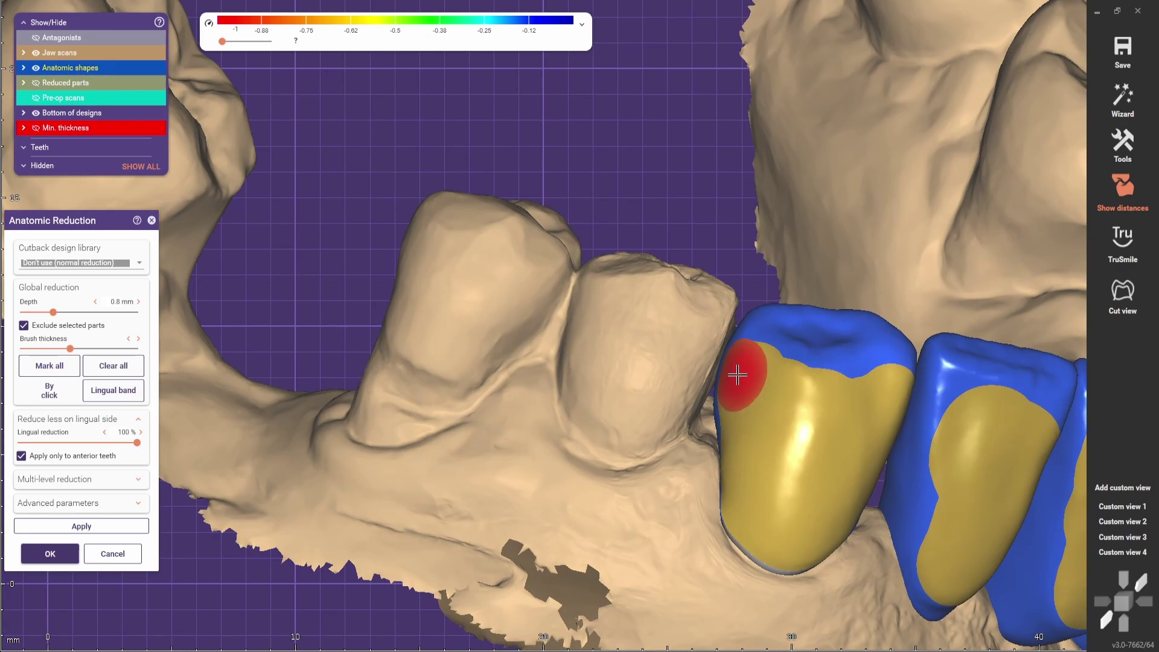
drag(737, 375, 743, 411)
mouse_move(761, 417)
right_down()
mouse_move(794, 427)
mouse_move(719, 396)
right_up()
mouse_move(710, 406)
mouse_down()
mouse_move(694, 437)
mouse_move(727, 305)
mouse_move(759, 305)
mouse_up()
right_drag(725, 379, 711, 378)
Widen the marking on the right lateral incisor across its facial surface toward the incisal edge
scroll(626, 390, up, 3)
shift+scroll(630, 470, down, 1)
mouse_move(638, 521)
mouse_down()
mouse_move(660, 486)
mouse_move(579, 489)
mouse_up()
right_drag(543, 459, 509, 336)
scroll(510, 337, down, 4)
Show the antagonists and extend the right canine's marking up to the edge of the opposing teeth
click(35, 38)
scroll(552, 91, up, 3)
shift+scroll(568, 172, up, 1)
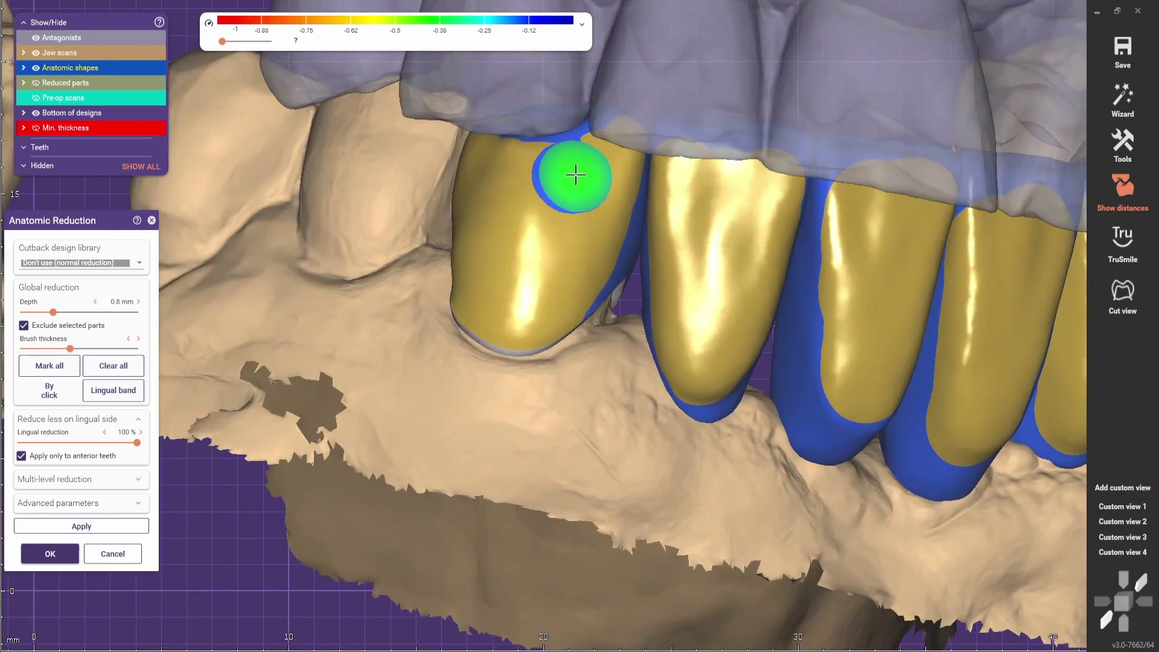
mouse_move(576, 174)
mouse_down()
mouse_move(518, 169)
mouse_move(569, 166)
mouse_up()
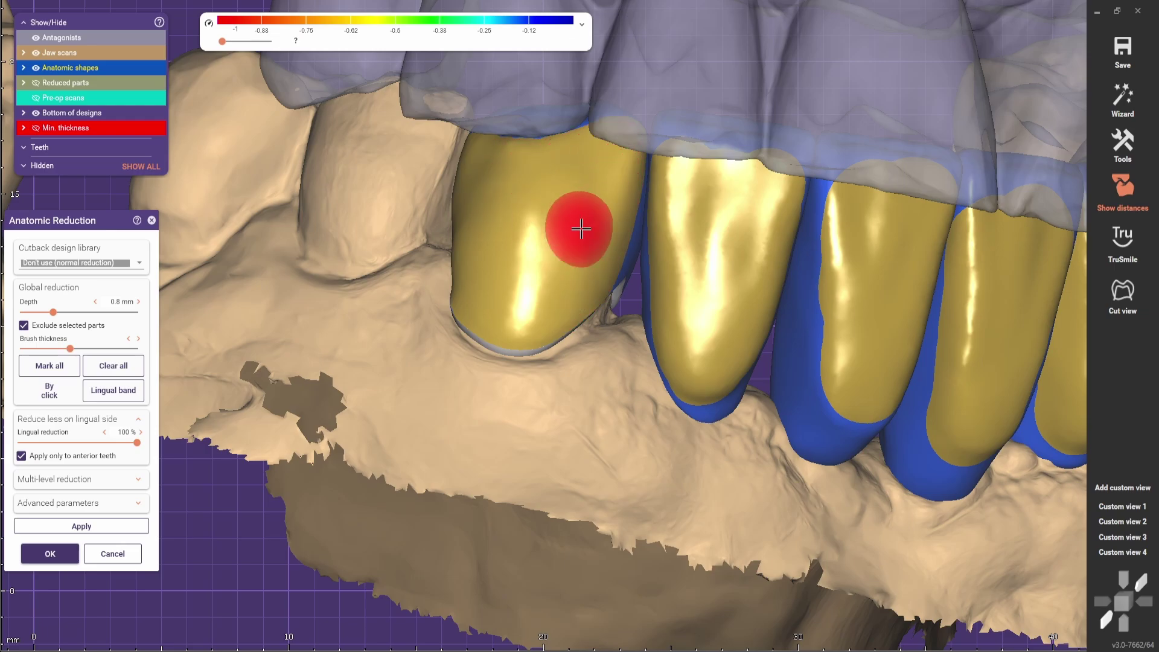
right_drag(611, 128, 670, 302)
scroll(667, 356, up, 2)
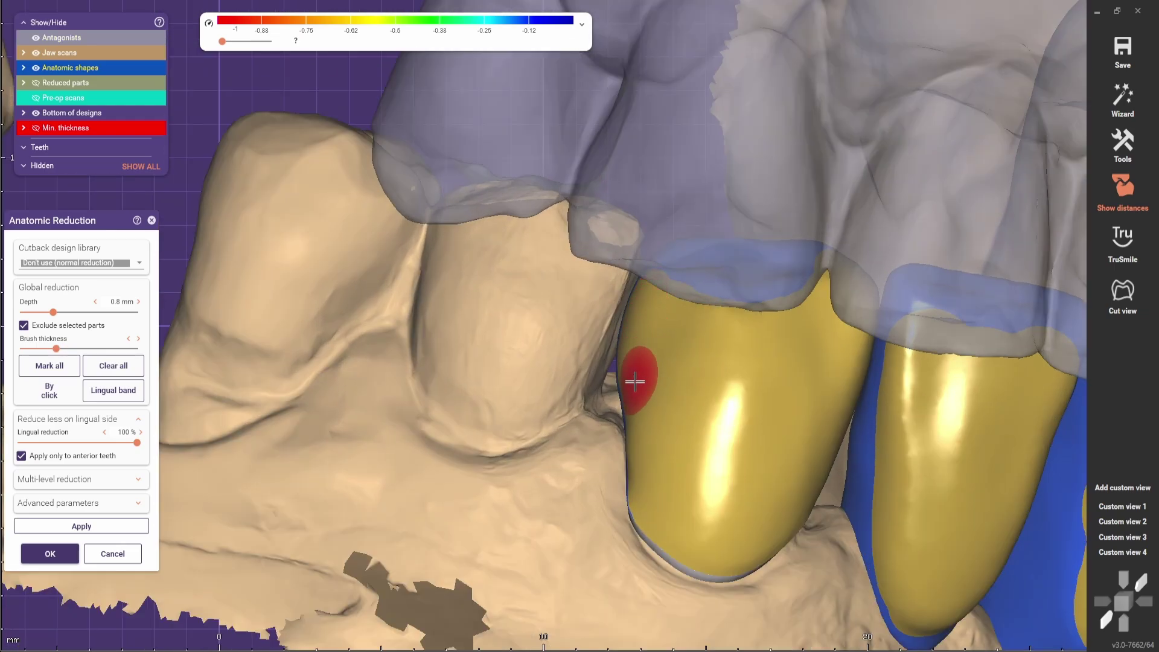
scroll(669, 403, down, 3)
right_drag(670, 403, 590, 357)
scroll(580, 344, up, 3)
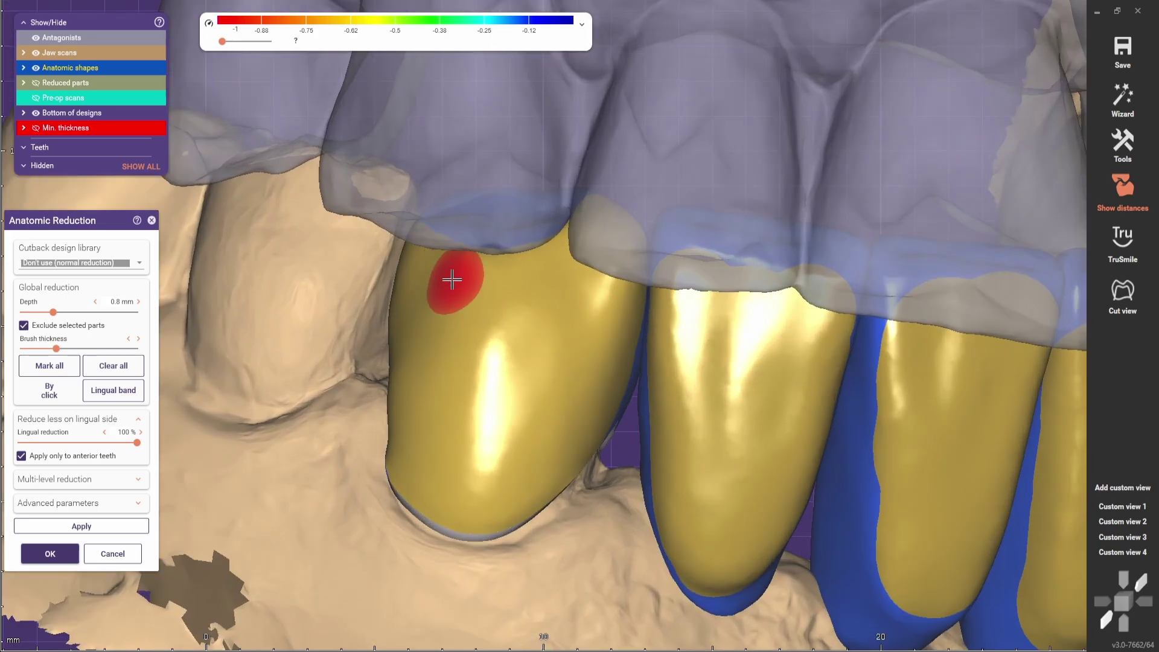
Extend the right lateral incisor's marking to its sides and gingival margin, and hide the antagonists
scroll(496, 284, down, 4)
mouse_move(525, 329)
right_down()
mouse_move(519, 362)
mouse_move(505, 308)
mouse_move(556, 181)
right_up()
scroll(487, 313, up, 3)
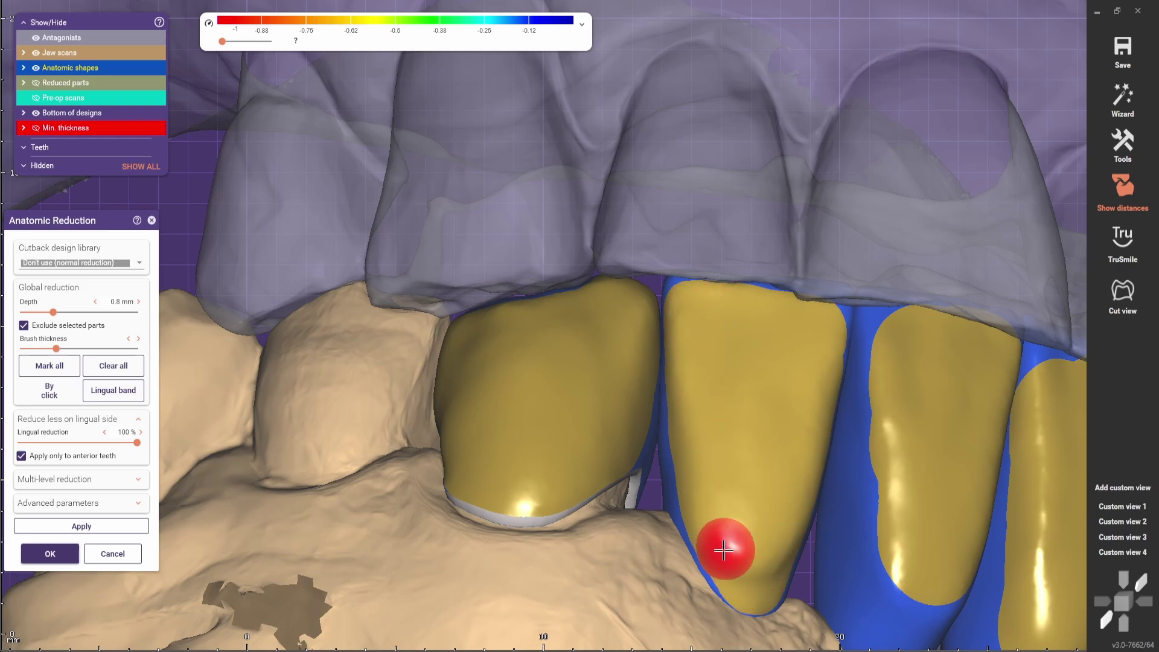
right_drag(673, 361, 540, 423)
right_drag(549, 365, 740, 477)
scroll(741, 477, up, 1)
mouse_move(886, 449)
right_down()
mouse_move(773, 517)
mouse_move(664, 371)
right_up()
scroll(670, 362, up, 3)
drag(620, 318, 592, 490)
right_drag(590, 488, 392, 404)
shift+scroll(358, 537, up, 2)
key(ctrl+a)
Even out the marking along the incisal edge of the right central incisor with a smaller brush
scroll(374, 366, down, 4)
mouse_move(374, 365)
right_down()
mouse_move(388, 422)
mouse_move(478, 274)
right_up()
scroll(522, 256, up, 2)
shift+scroll(510, 180, down, 3)
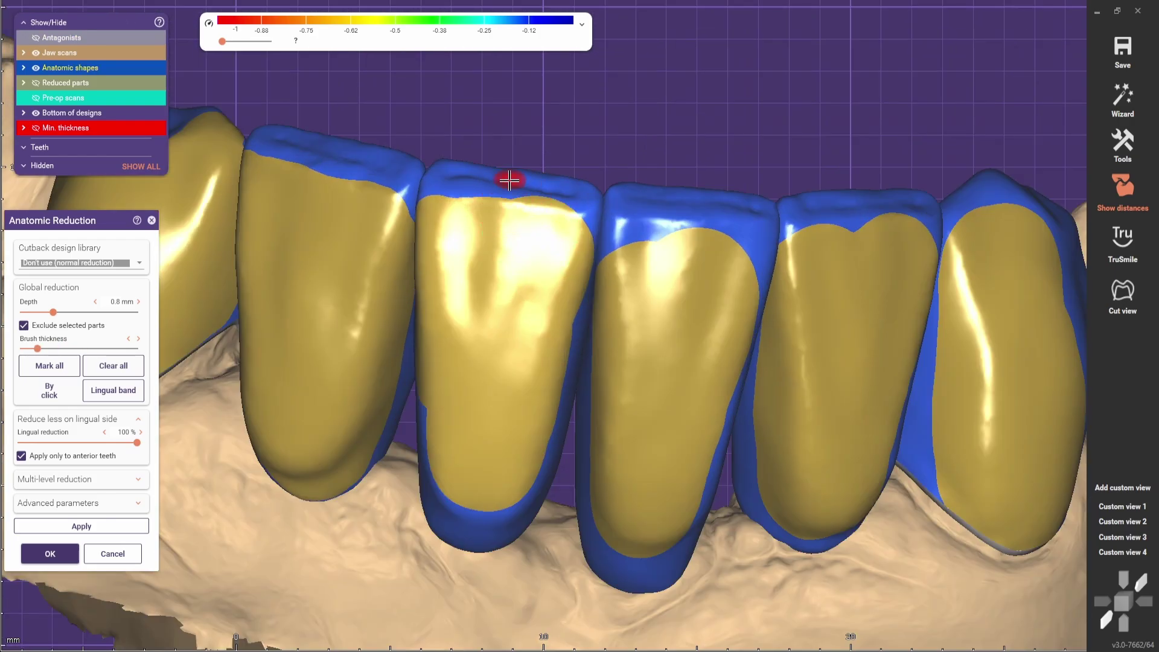
drag(503, 182, 574, 198)
right_drag(564, 338, 470, 242)
Extend the right central incisor's marking over its sides and down to the gingival margin with a larger brush
scroll(453, 257, down, 1)
shift+scroll(440, 267, up, 5)
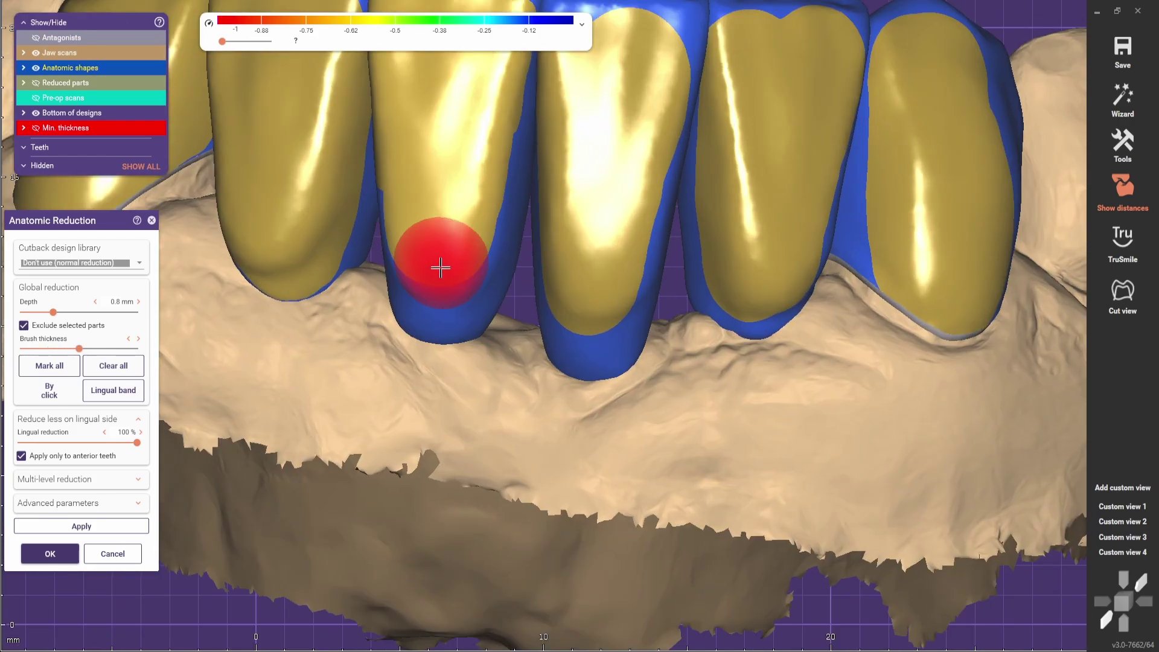
drag(440, 305, 496, 92)
right_drag(501, 97, 658, 242)
mouse_move(662, 358)
mouse_down()
mouse_move(636, 310)
mouse_move(677, 125)
mouse_up()
right_drag(677, 125, 300, 243)
scroll(290, 232, up, 2)
shift+scroll(256, 205, down, 3)
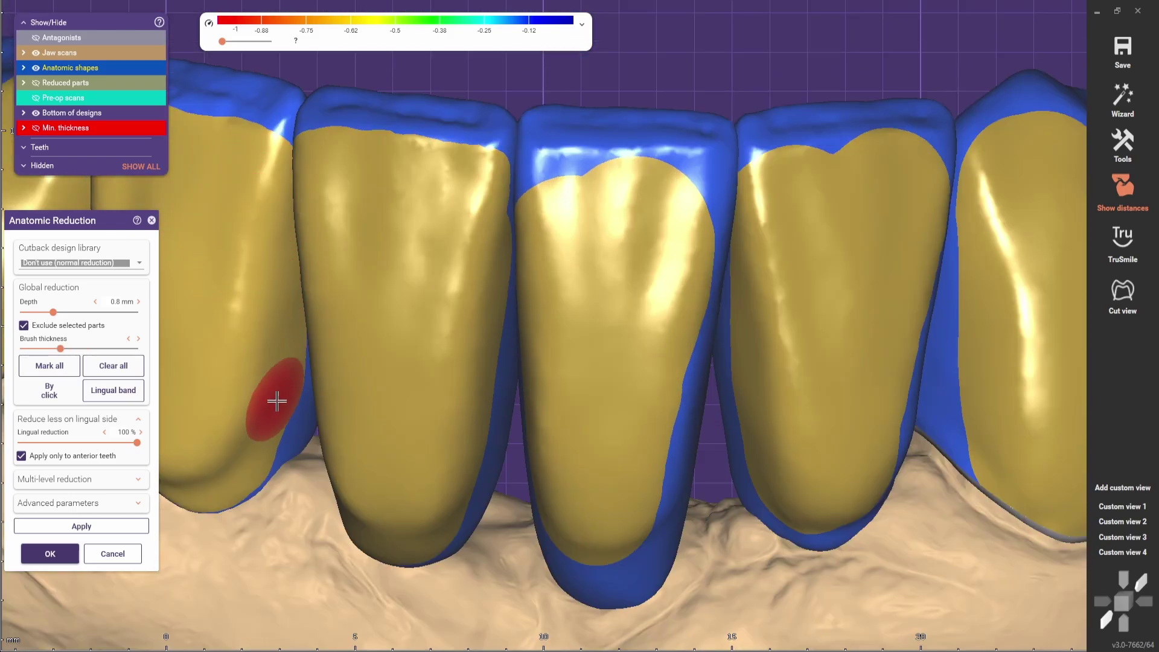
Refine the marking at the mesial incisal corner of the right canine
mouse_move(238, 468)
right_down()
mouse_move(473, 238)
mouse_move(395, 260)
mouse_move(410, 352)
right_up()
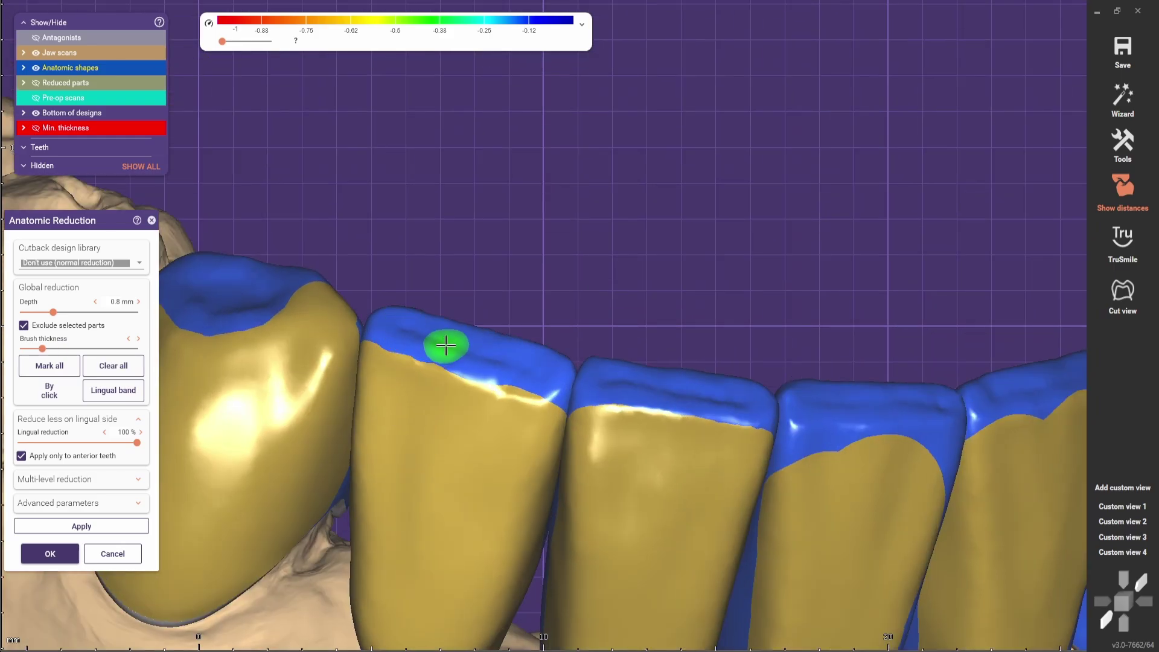
click(311, 347)
scroll(434, 156, down, 3)
scroll(435, 156, up, 2)
shift+scroll(429, 145, up, 3)
shift+drag(421, 160, 435, 125)
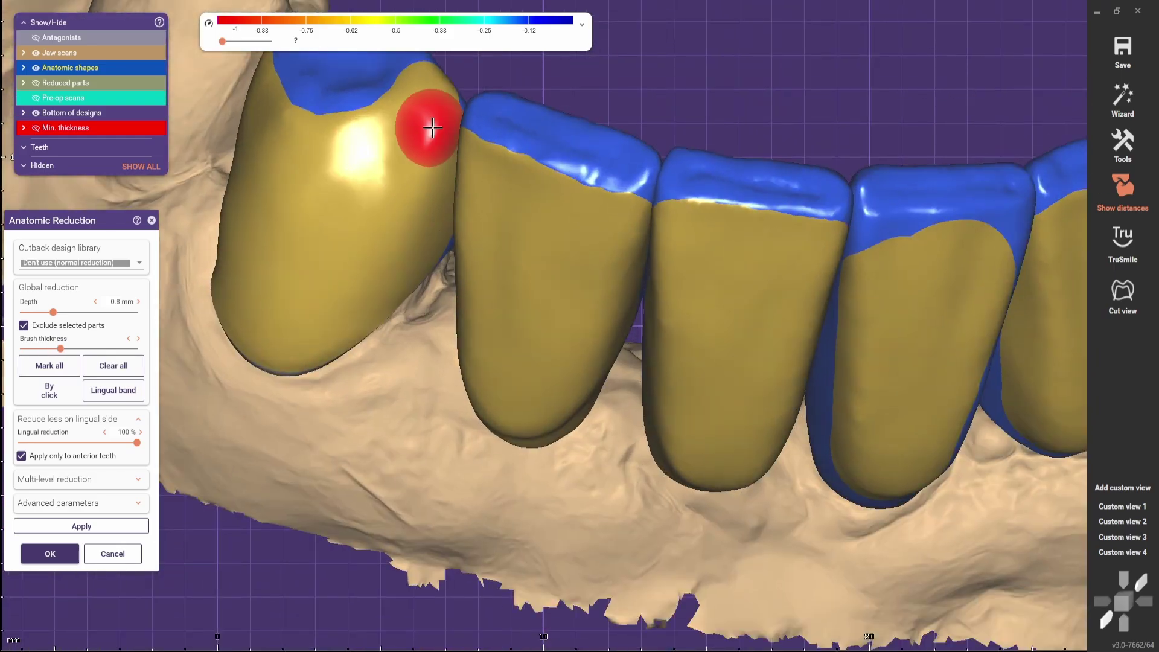
Extend the right lateral incisor's marking along its distal side
right_drag(434, 124, 791, 169)
scroll(791, 168, up, 2)
shift+drag(791, 169, 759, 254)
middle_drag(732, 354, 1030, 313)
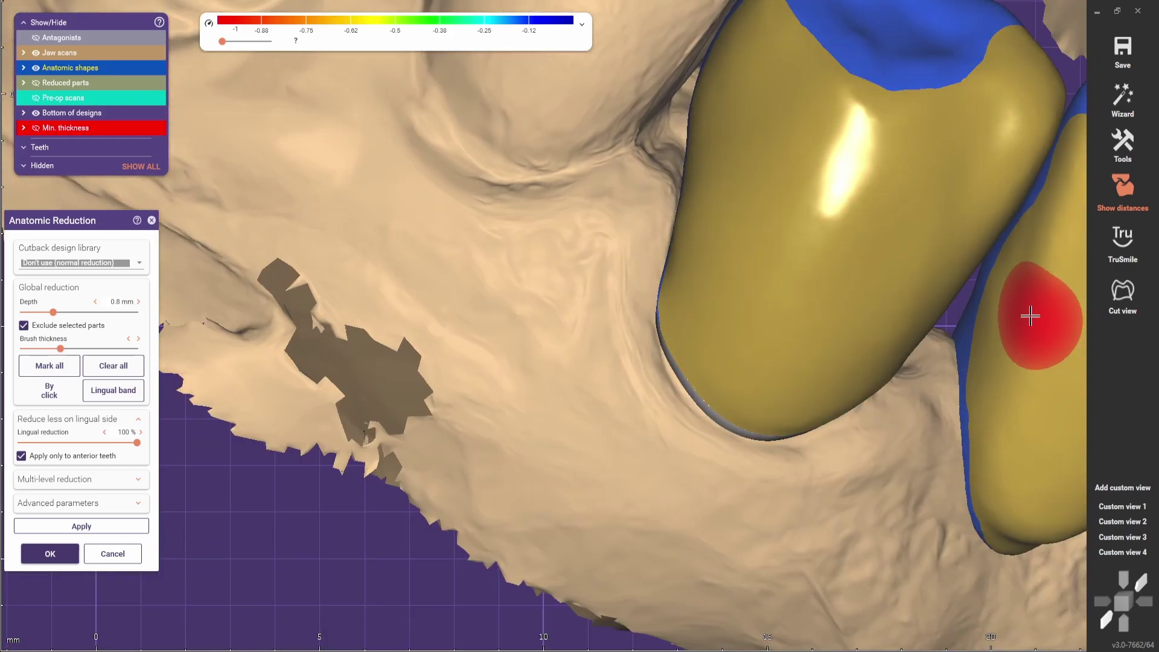
mouse_move(1025, 251)
shift+mouse_down()
mouse_move(985, 378)
mouse_move(996, 460)
shift+mouse_up()
click(999, 453)
scroll(997, 456, down, 2)
right_drag(997, 456, 942, 399)
shift+drag(1005, 264, 994, 240)
Extend the left central incisor's marking toward its incisal edge and down to the gingival area
scroll(991, 293, down, 3)
right_drag(986, 295, 702, 239)
scroll(702, 239, up, 3)
scroll(694, 136, down, 1)
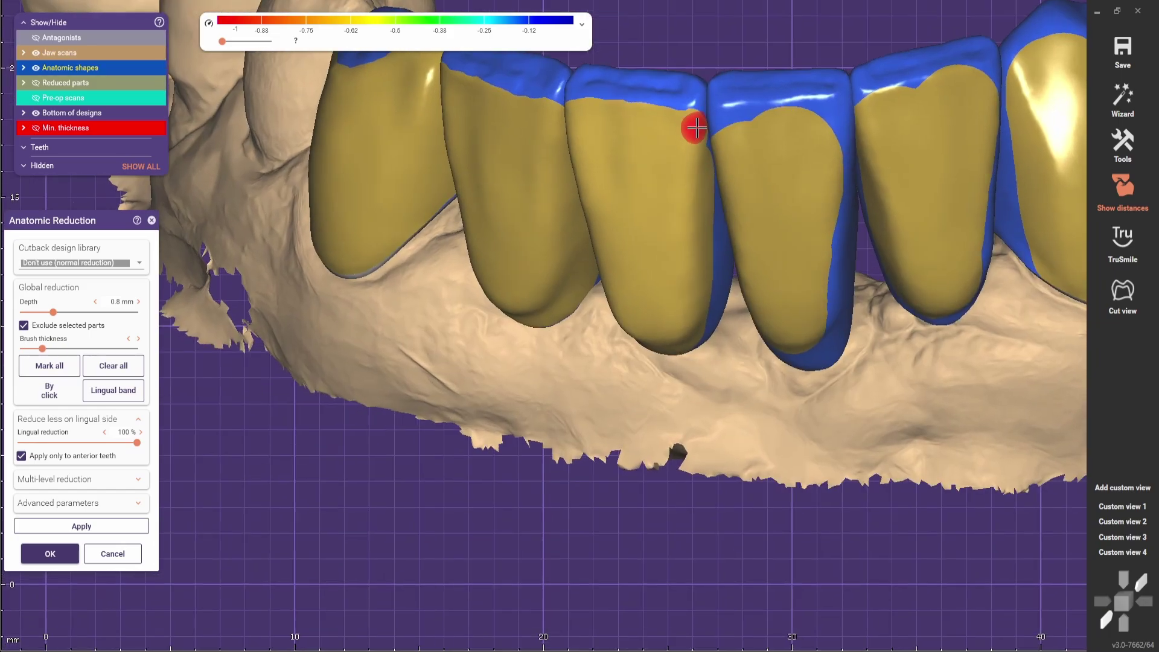
scroll(710, 316, down, 2)
right_drag(711, 316, 799, 326)
scroll(894, 177, up, 3)
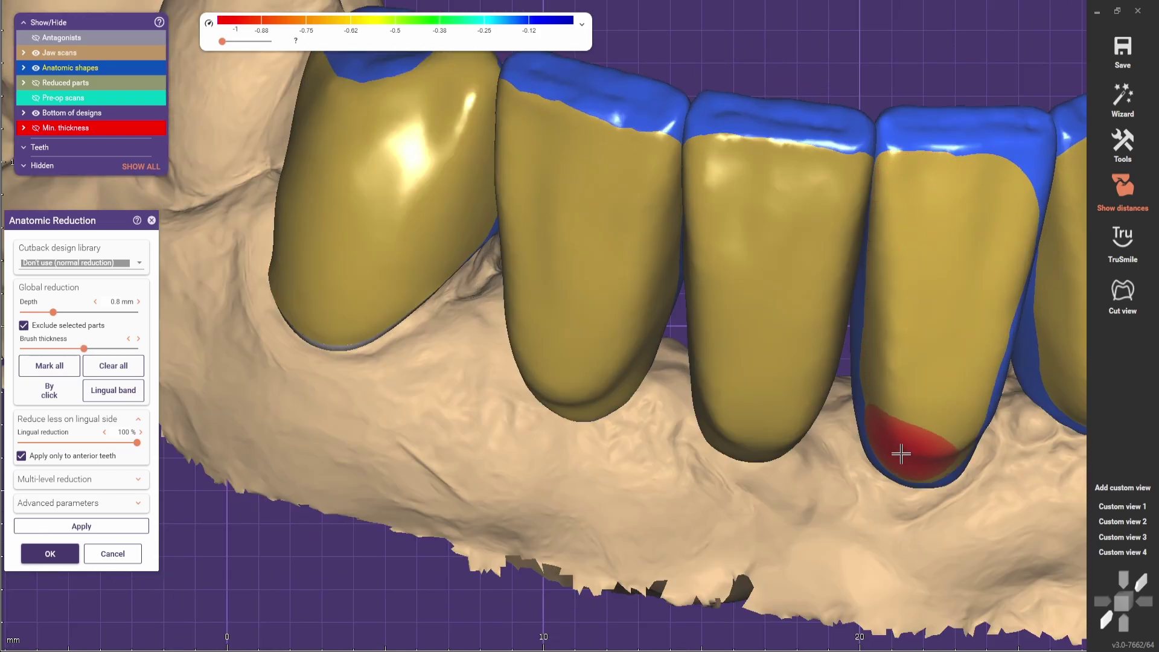
Make the right central incisor transparent and mark the mesial side of the left central incisor
scroll(882, 298, down, 3)
right_drag(882, 299, 708, 233)
scroll(627, 189, up, 3)
shift+middle_click(628, 189)
shift+scroll(628, 189, up, 2)
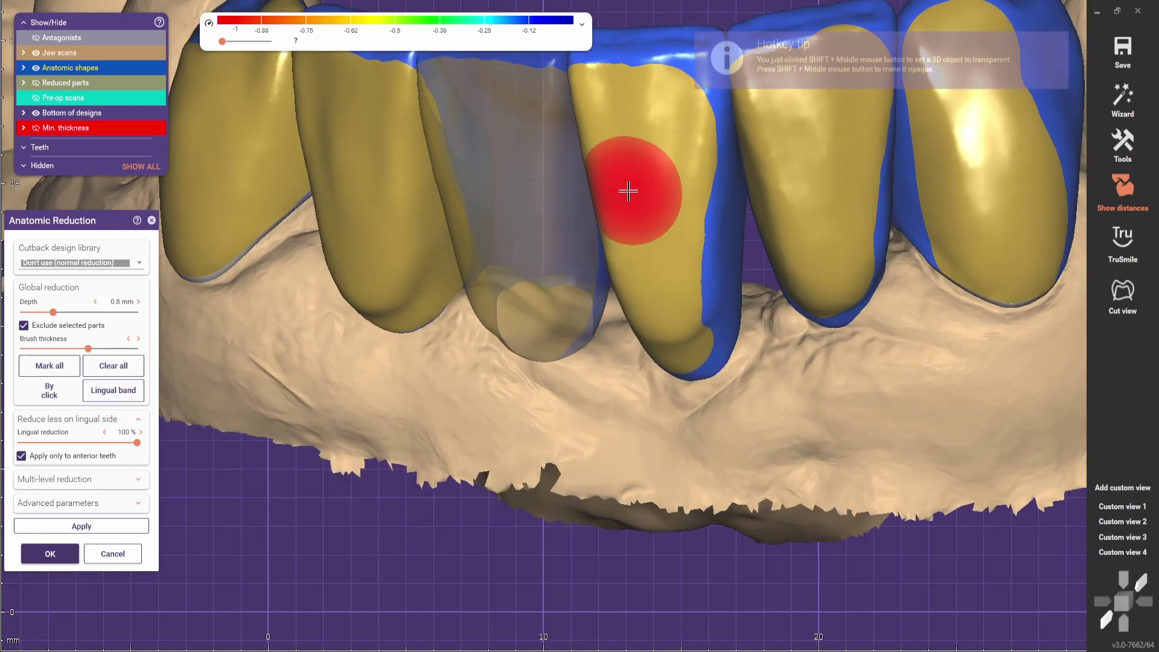
Make the right central incisor opaque and the left one transparent to mark the right one's mesial gingival area
shift+middle_click(627, 189)
right_drag(627, 189, 391, 240)
shift+middle_click(391, 241)
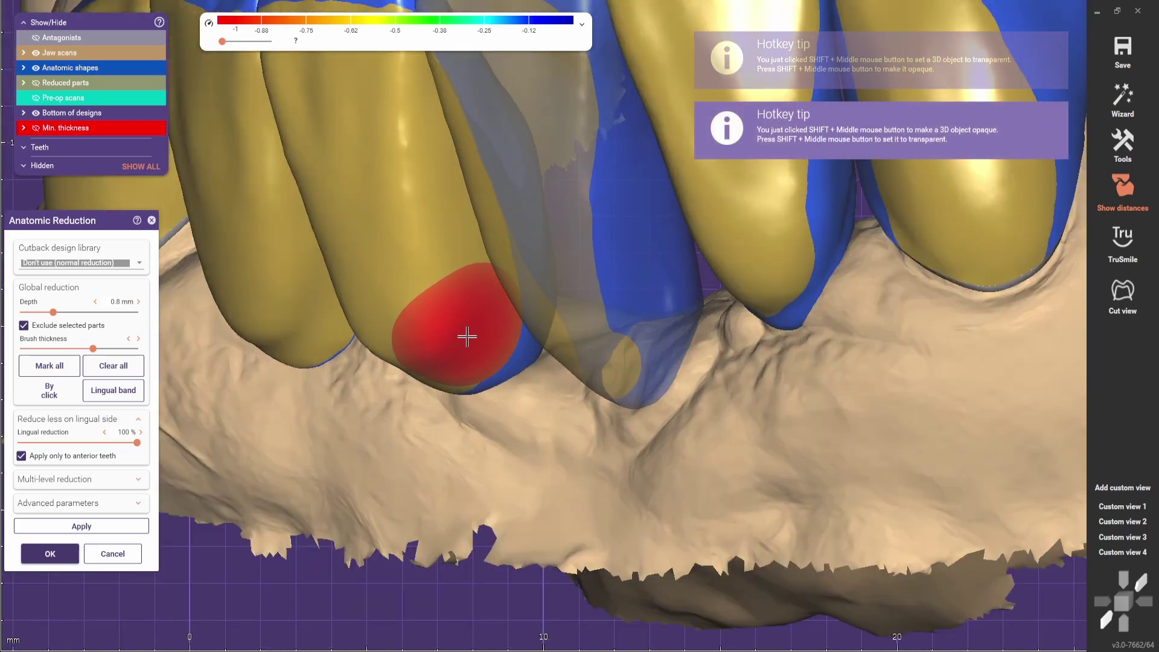
Complete the left central incisor's mesial gingival marking beside the transparent right one, and make that neighbour opaque again
mouse_move(465, 336)
right_down()
mouse_move(594, 282)
mouse_move(840, 246)
right_up()
scroll(803, 300, up, 3)
shift+scroll(802, 300, up, 1)
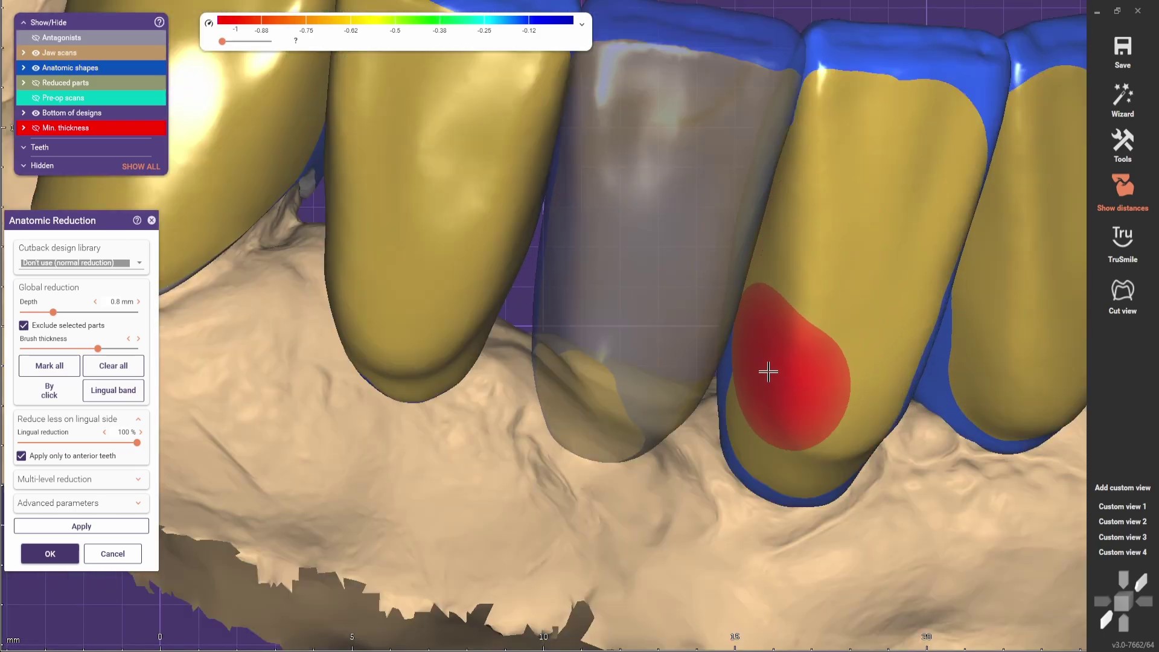
scroll(769, 302, down, 4)
shift+middle_click(706, 272)
right_drag(707, 272, 673, 257)
scroll(685, 259, up, 4)
shift+scroll(685, 259, down, 4)
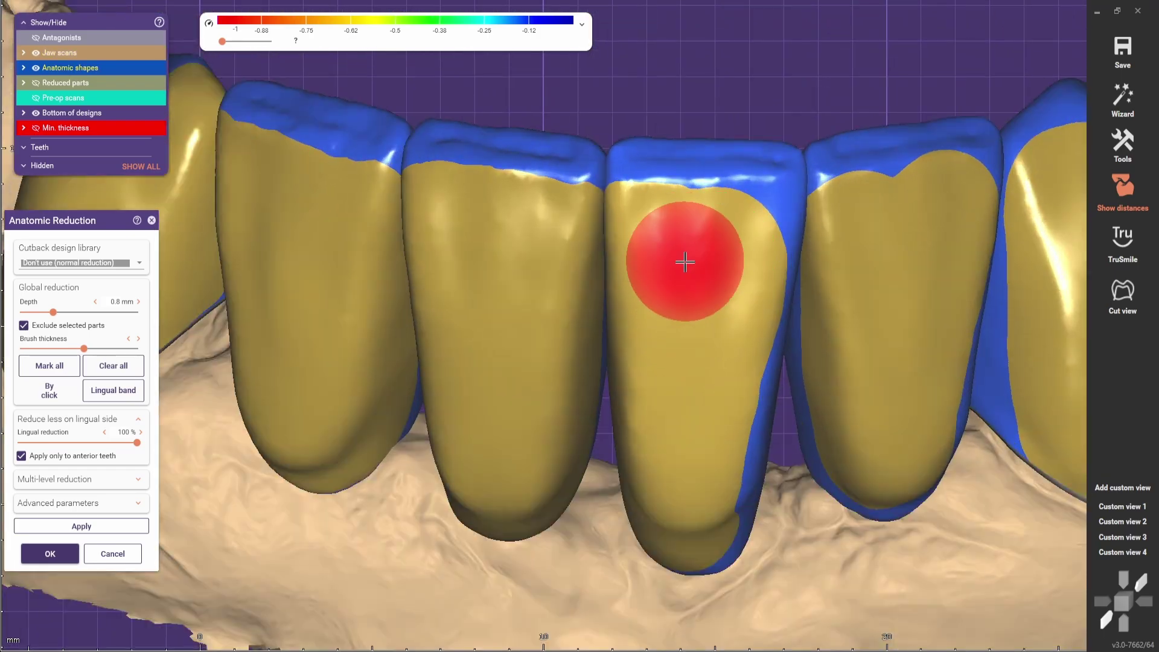
Make the left lateral incisor transparent and mark the distal side of the left central incisor with a smaller brush
scroll(716, 224, down, 2)
right_drag(589, 369, 528, 284)
shift+middle_click(613, 211)
scroll(527, 284, up, 3)
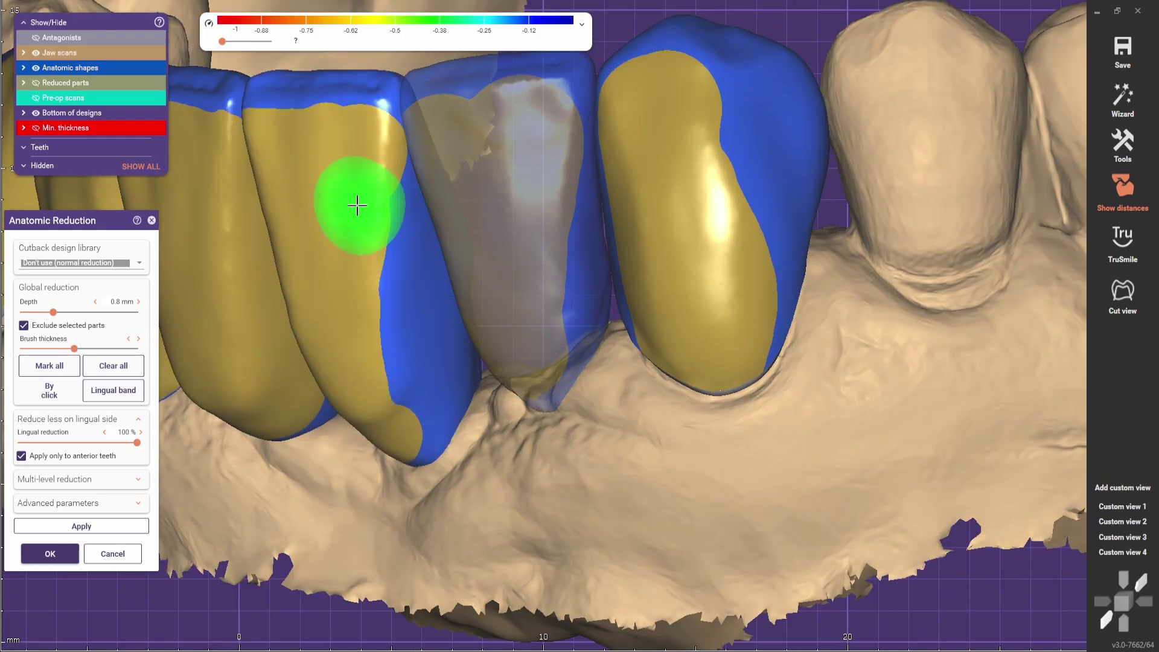
shift+scroll(374, 146, down, 3)
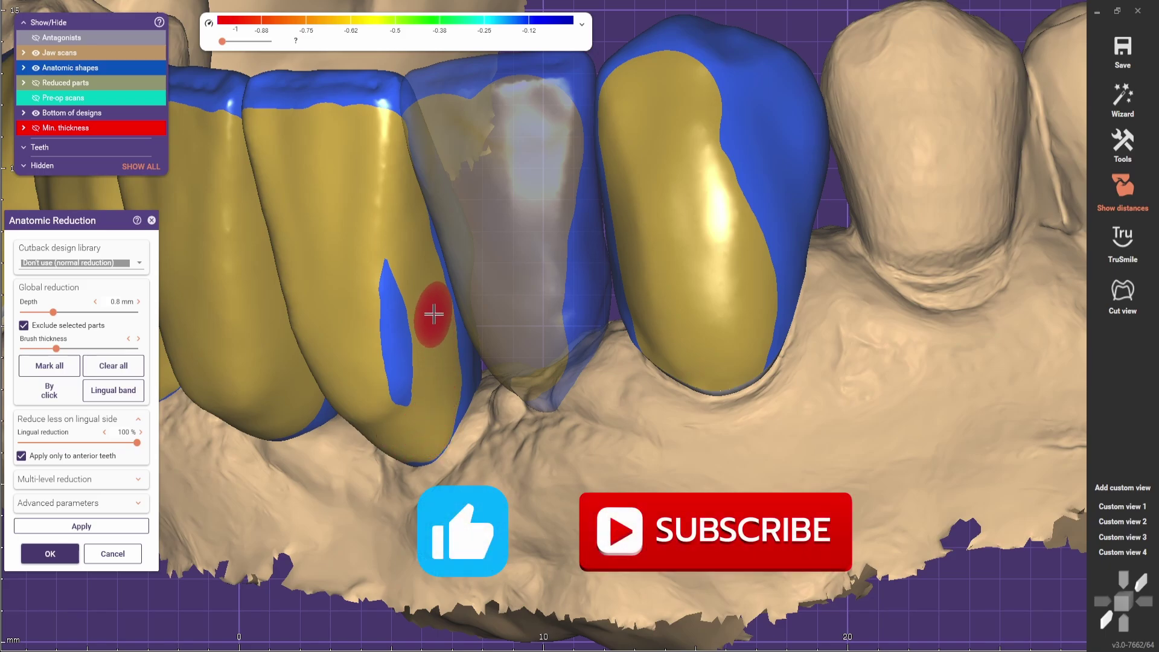
shift+drag(386, 262, 398, 393)
Make the left lateral incisor opaque again and even out its marking along the incisal edge
scroll(382, 376, down, 3)
scroll(533, 340, up, 3)
mouse_move(381, 375)
right_down()
mouse_move(423, 338)
mouse_move(441, 347)
mouse_move(354, 300)
mouse_move(487, 112)
right_up()
scroll(416, 331, down, 3)
scroll(544, 118, up, 4)
scroll(580, 123, down, 2)
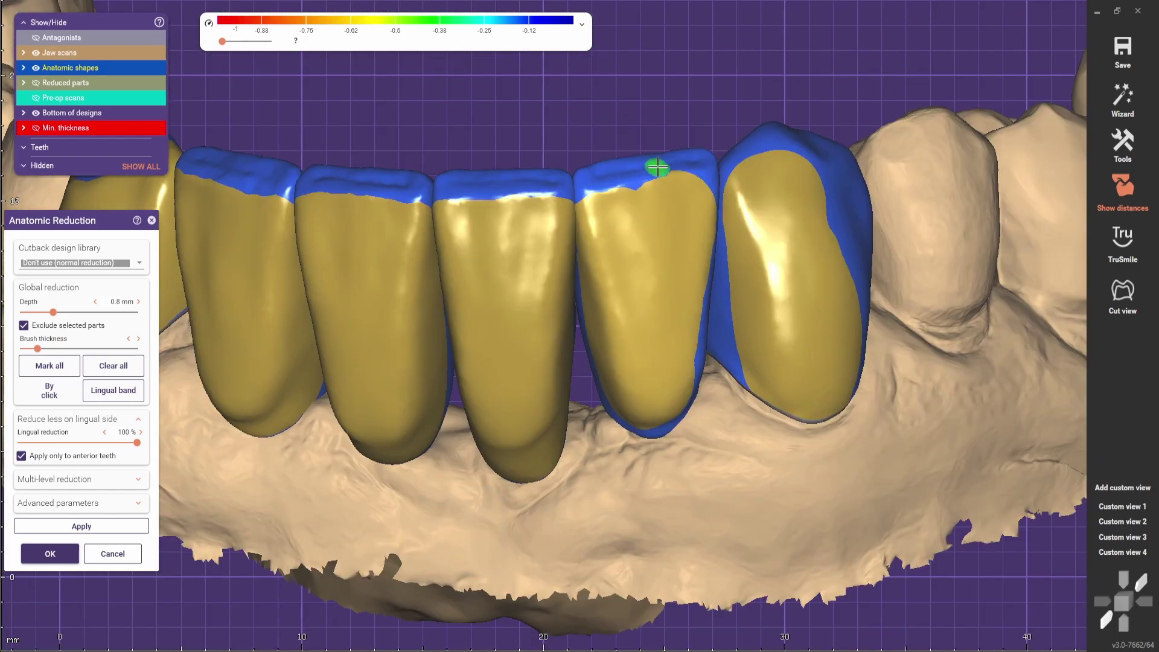
scroll(659, 166, up, 1)
shift+scroll(516, 216, up, 3)
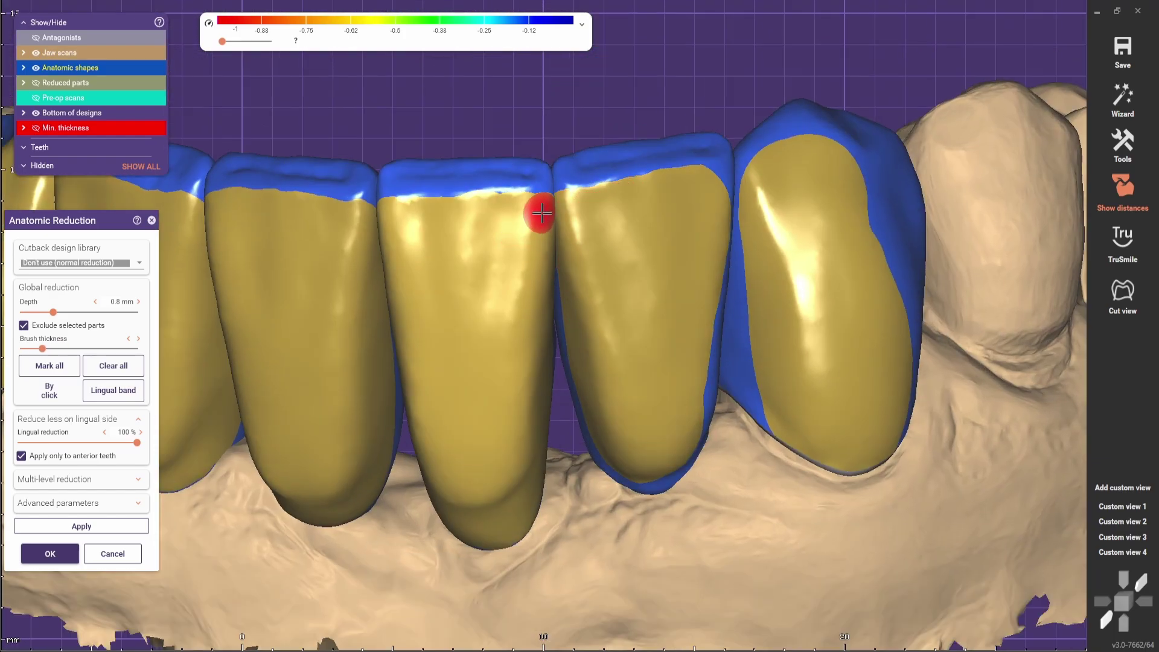
Make the left central incisor transparent and extend the left lateral incisor's marking to its mesial side and gingival margin
scroll(540, 211, up, 1)
right_drag(643, 208, 649, 171)
scroll(649, 170, up, 1)
shift+scroll(655, 181, up, 5)
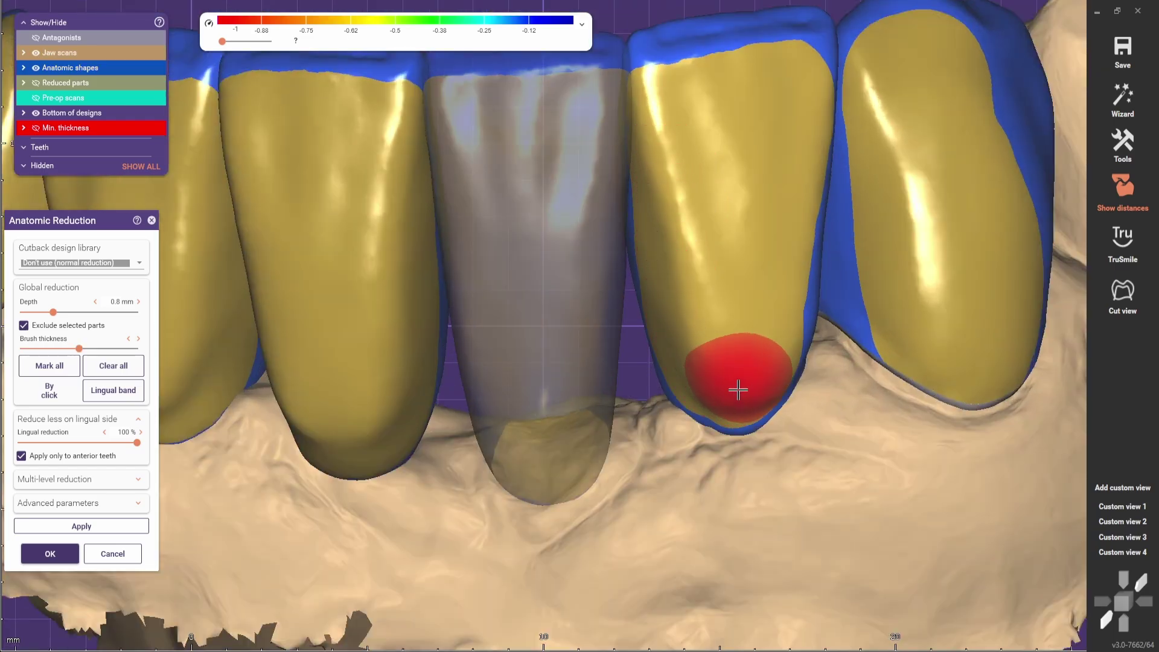
Extend the left lateral incisor's marking over its distal side
shift+scroll(777, 212, down, 4)
right_drag(777, 212, 650, 201)
scroll(628, 321, down, 2)
right_drag(628, 321, 432, 134)
scroll(432, 134, up, 3)
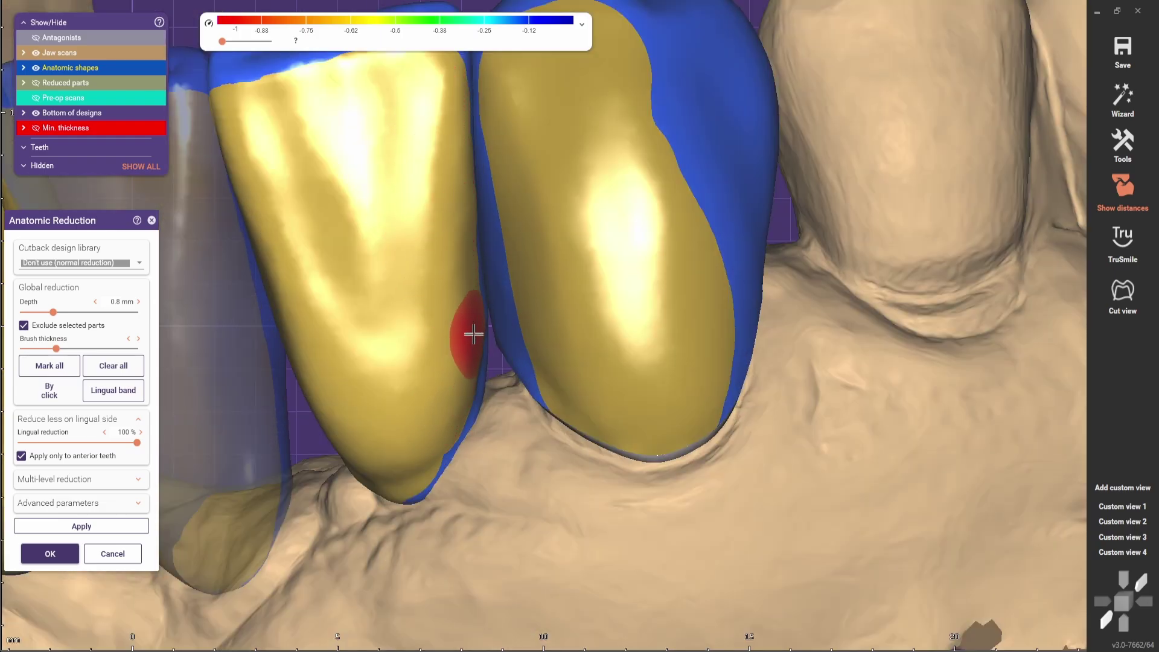
scroll(447, 406, down, 2)
right_drag(447, 407, 197, 432)
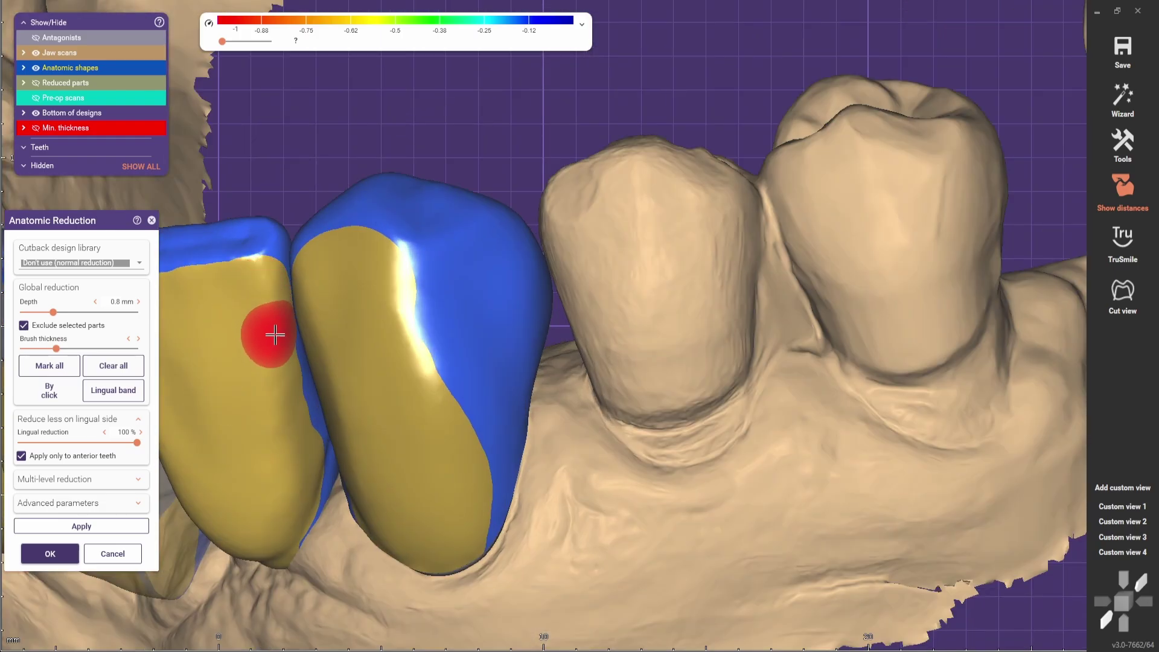
Hide the neighbouring incisor and extend the left canine's marking over its mesial and distal sides
scroll(302, 445, down, 3)
right_drag(302, 446, 789, 266)
scroll(797, 230, up, 3)
right_drag(807, 171, 603, 296)
ctrl+middle_click(604, 296)
mouse_move(612, 295)
mouse_down()
mouse_move(680, 227)
mouse_move(660, 176)
mouse_move(791, 230)
mouse_move(825, 335)
mouse_up()
scroll(825, 336, down, 4)
Show the antagonists and examine the marking of the left canine and the incisors against the opposing teeth
key(ctrl+a)
mouse_move(825, 336)
right_down()
mouse_move(577, 380)
mouse_move(528, 163)
right_up()
scroll(527, 163, up, 3)
scroll(562, 267, down, 3)
right_drag(561, 266, 445, 243)
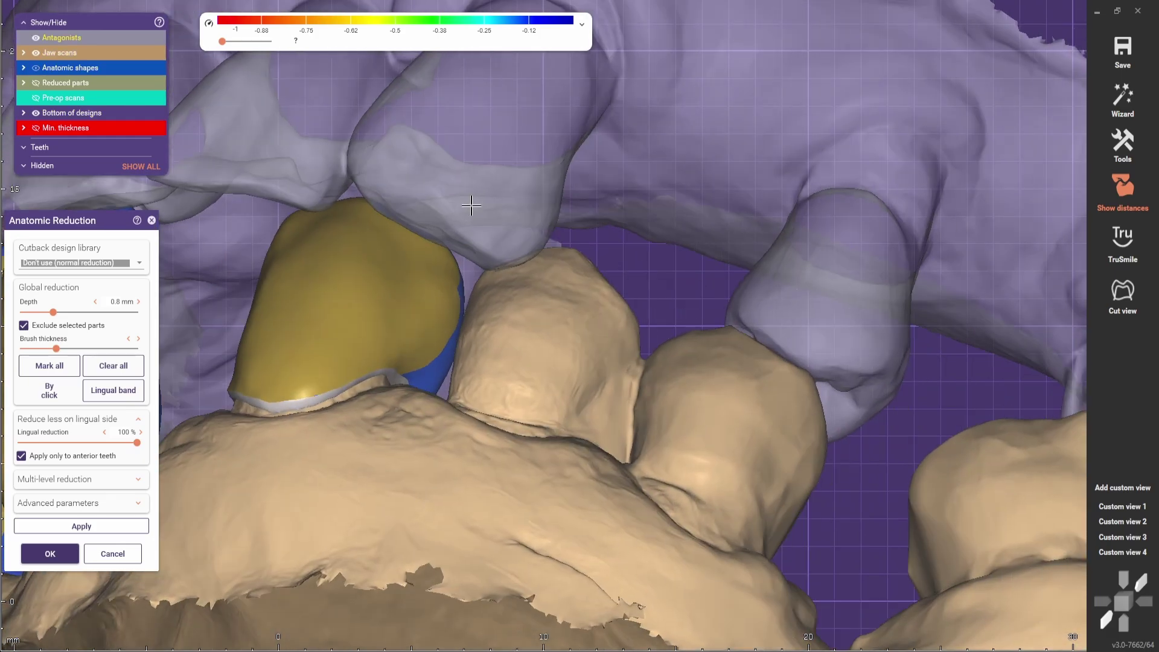
scroll(445, 244, up, 4)
drag(483, 247, 492, 282)
scroll(491, 282, down, 3)
mouse_move(492, 282)
right_down()
mouse_move(435, 277)
mouse_move(466, 395)
mouse_move(618, 255)
mouse_move(610, 308)
mouse_move(454, 370)
right_up()
scroll(434, 278, down, 3)
scroll(615, 320, up, 2)
shift+scroll(629, 339, up, 3)
scroll(466, 365, up, 3)
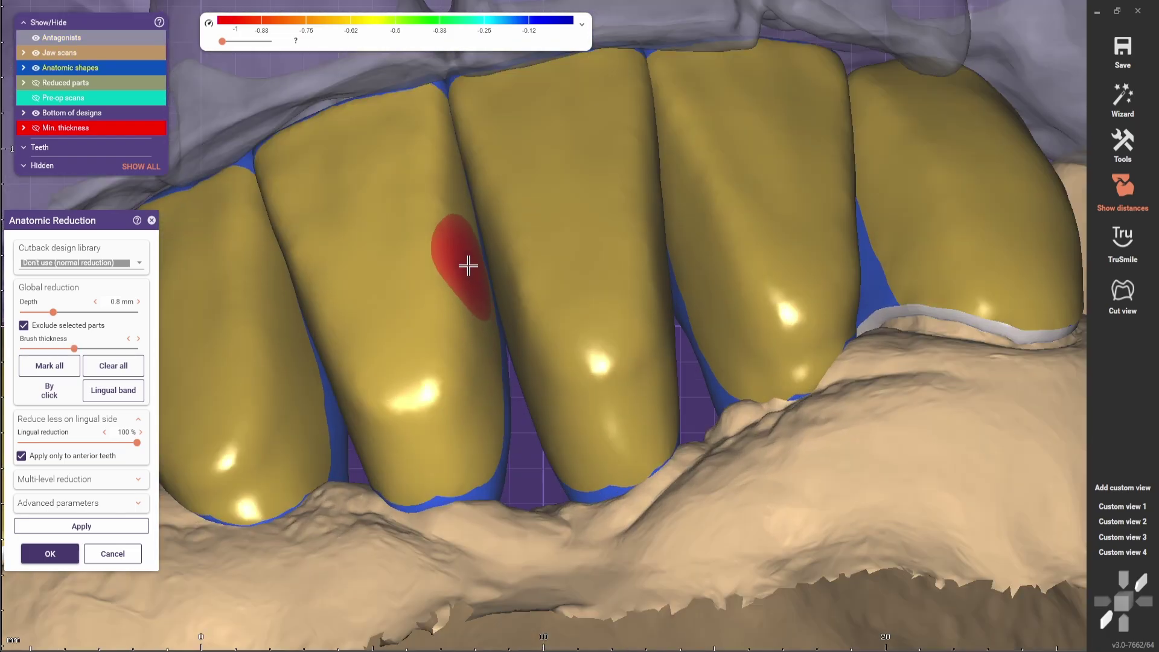
Hide the antagonists and try marking the incisal edges of the right lateral and right central incisors
mouse_move(469, 261)
right_down()
mouse_move(321, 390)
mouse_move(293, 152)
mouse_move(507, 471)
mouse_move(394, 150)
mouse_move(566, 255)
right_up()
scroll(320, 374, down, 2)
scroll(293, 151, down, 4)
shift+scroll(507, 471, down, 3)
scroll(393, 150, up, 3)
scroll(567, 255, up, 3)
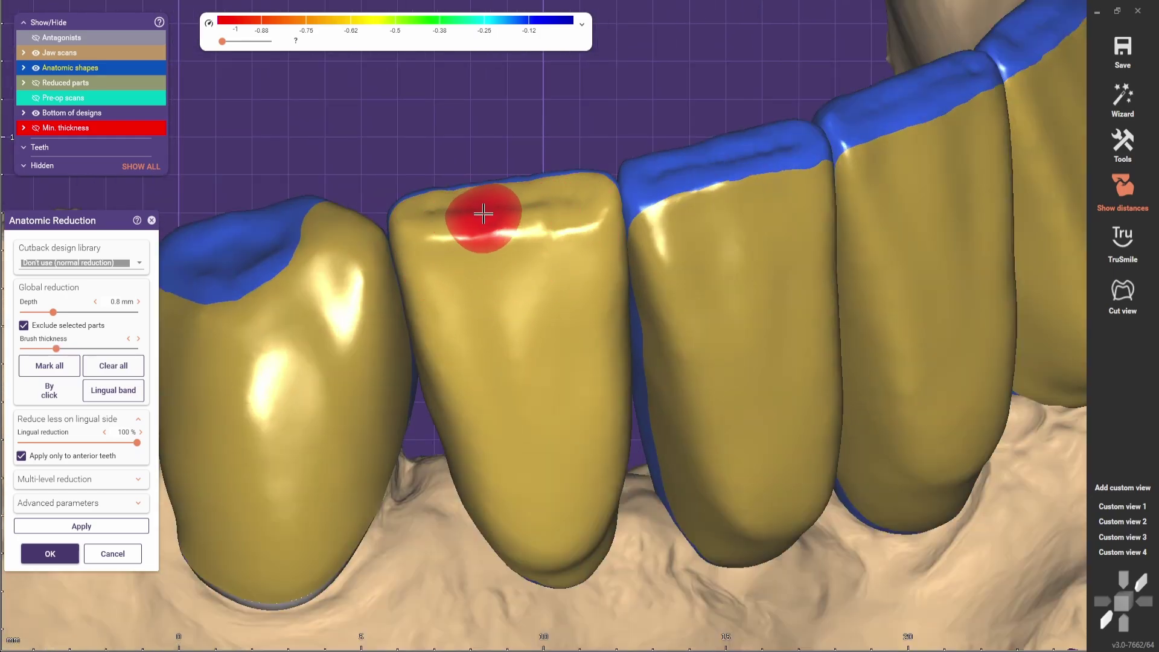
scroll(525, 260, down, 3)
right_drag(531, 259, 554, 320)
scroll(616, 314, up, 4)
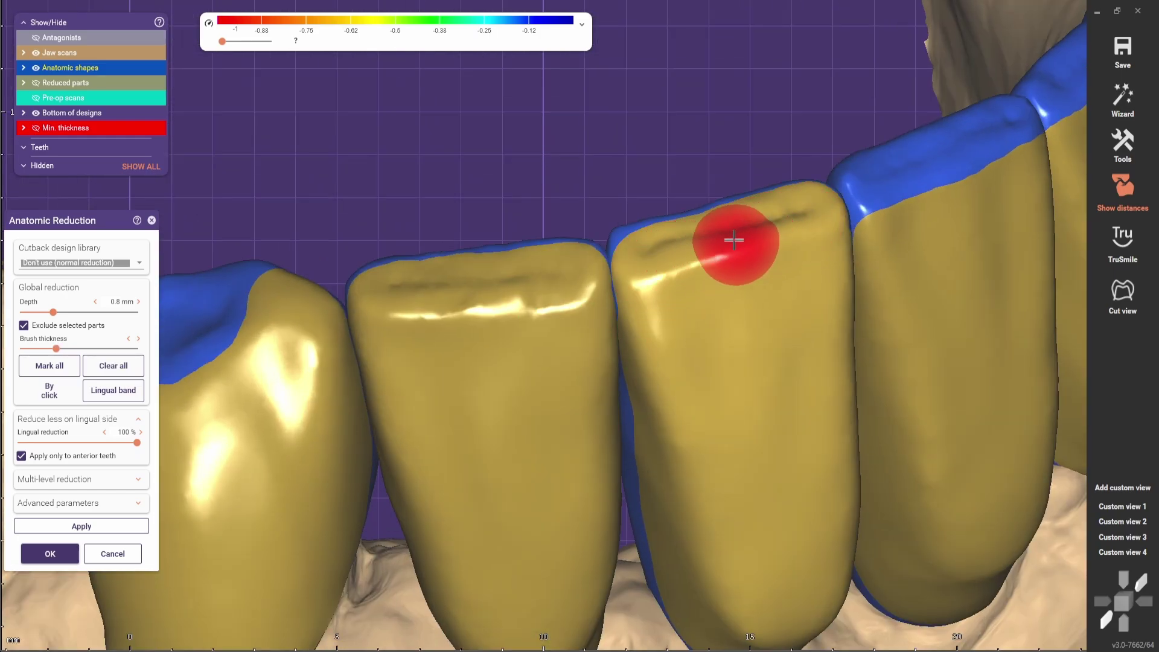
Unmark the incisal edges of the right central and right lateral incisors
scroll(642, 288, down, 5)
mouse_move(627, 290)
right_down()
mouse_move(378, 318)
mouse_move(455, 226)
right_up()
scroll(604, 254, up, 3)
shift+scroll(673, 339, up, 3)
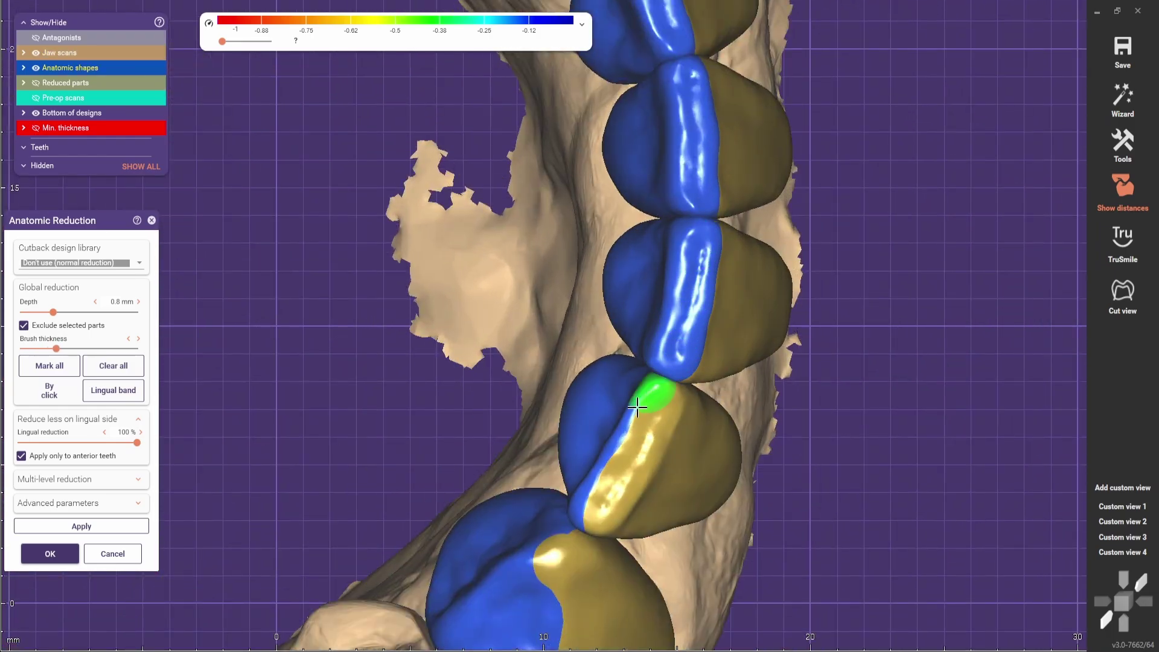
drag(640, 435, 658, 398)
Hide a central incisor and refine the marking on the exposed proximal sides of its neighbours with a thinner brush
scroll(525, 411, down, 5)
right_drag(525, 412, 499, 391)
scroll(284, 326, up, 3)
ctrl+middle_click(285, 326)
right_drag(284, 326, 363, 290)
scroll(375, 283, up, 3)
shift+scroll(375, 282, down, 2)
scroll(473, 174, down, 3)
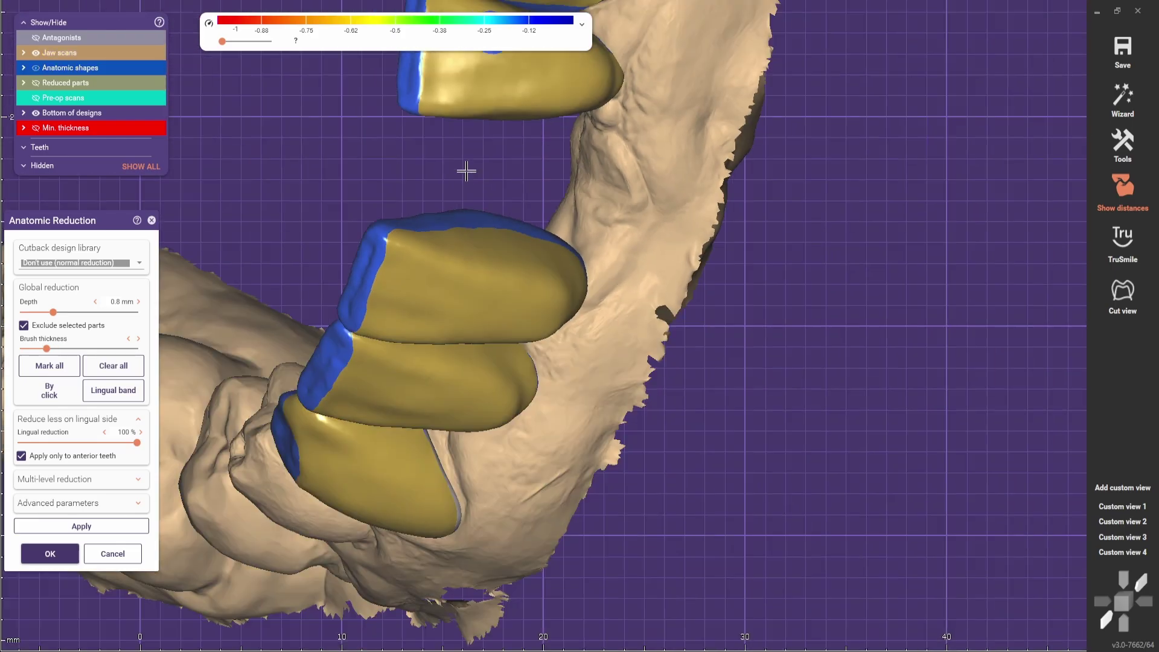
Show the hidden incisor again, make the jaw scans transparent and extend the marking along the incisors' gingival undersides
shift+scroll(469, 251, up, 3)
scroll(468, 251, down, 3)
mouse_move(473, 174)
right_down()
mouse_move(468, 251)
mouse_move(531, 377)
mouse_move(549, 451)
mouse_move(469, 318)
right_up()
ctrl+middle_click(469, 252)
scroll(456, 166, up, 5)
key(ctrl+j)
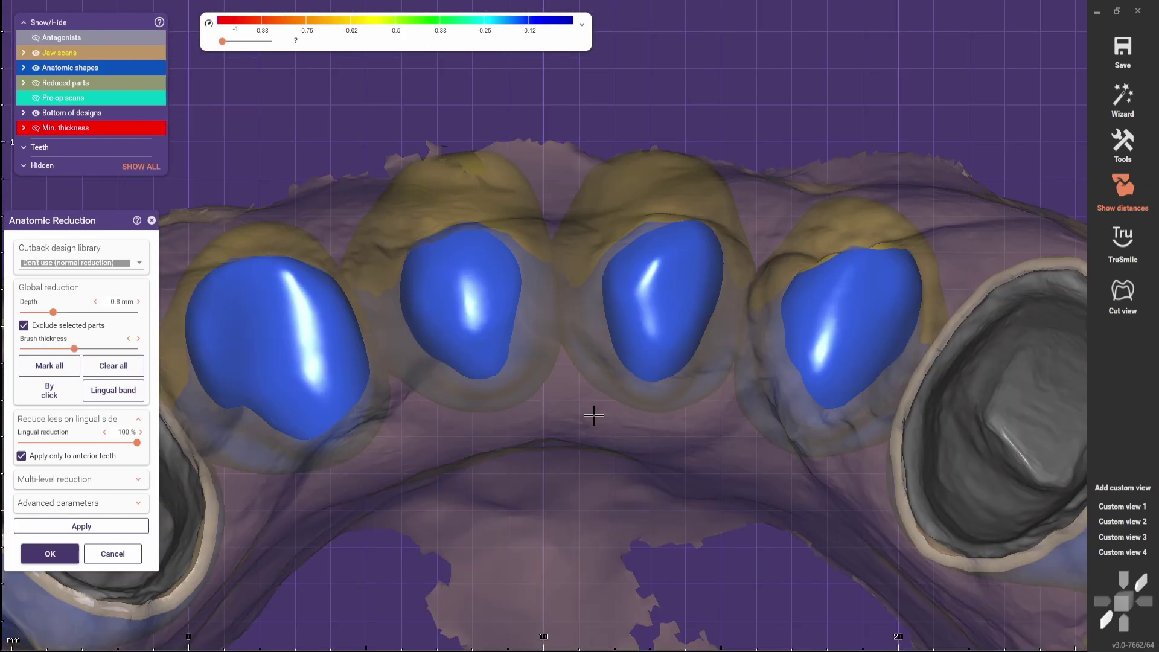
scroll(622, 338, up, 2)
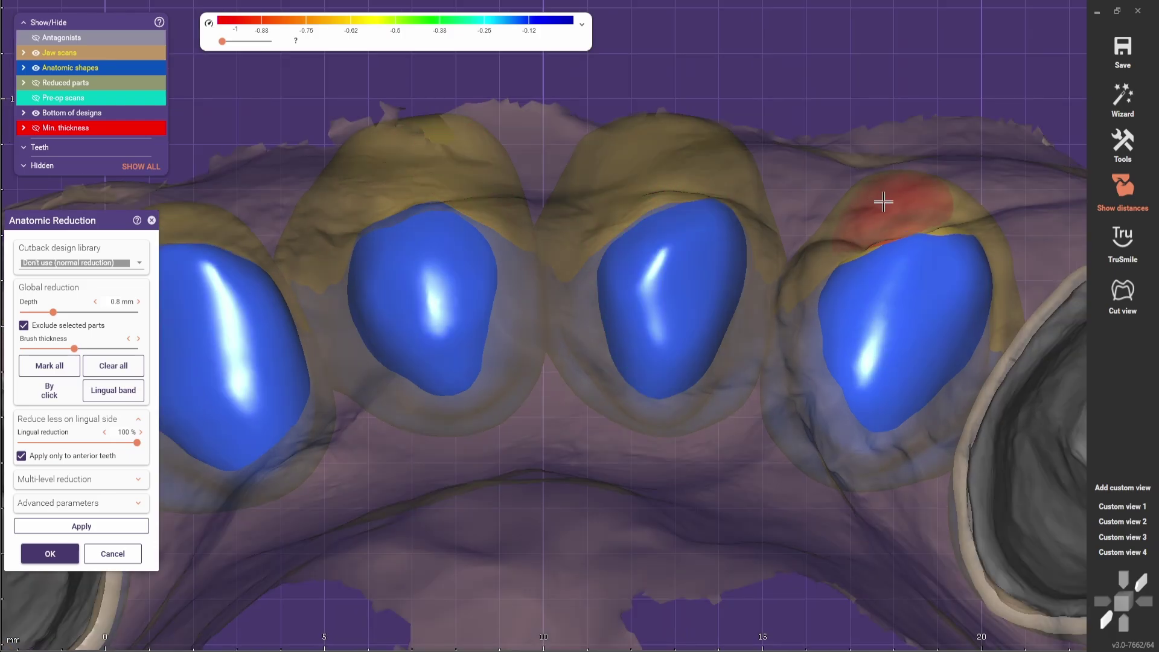
mouse_move(950, 298)
right_down()
mouse_move(393, 314)
mouse_move(284, 270)
mouse_move(364, 383)
right_up()
scroll(744, 431, down, 5)
scroll(694, 381, up, 5)
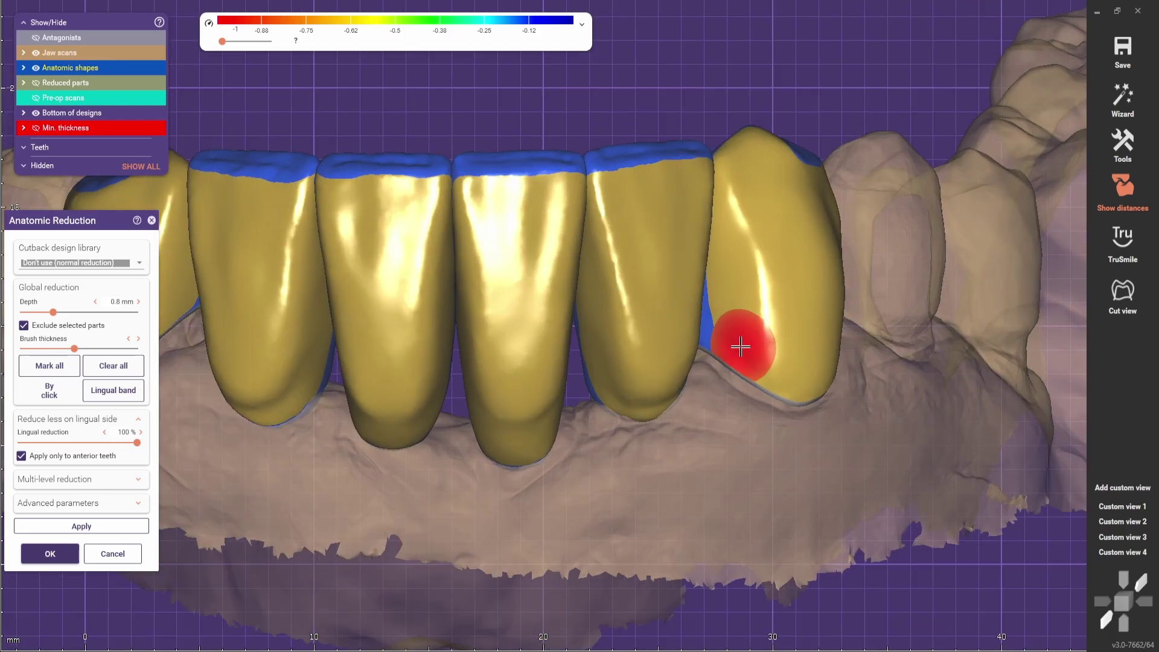
Apply the anatomic reduction with a depth of 0.6 mm, and reapply it with a depth of 0.5 mm
right_drag(737, 344, 569, 346)
ctrl+click(417, 314)
scroll(569, 346, up, 1)
scroll(704, 476, down, 7)
scroll(623, 402, up, 6)
click(36, 68)
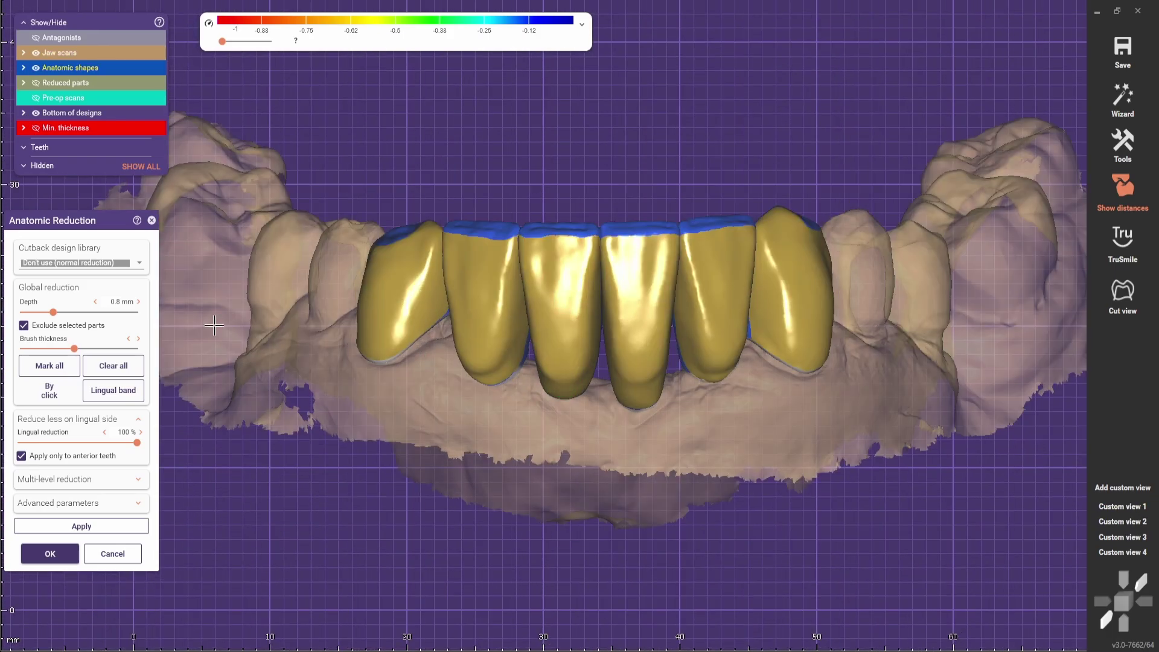
click(95, 301)
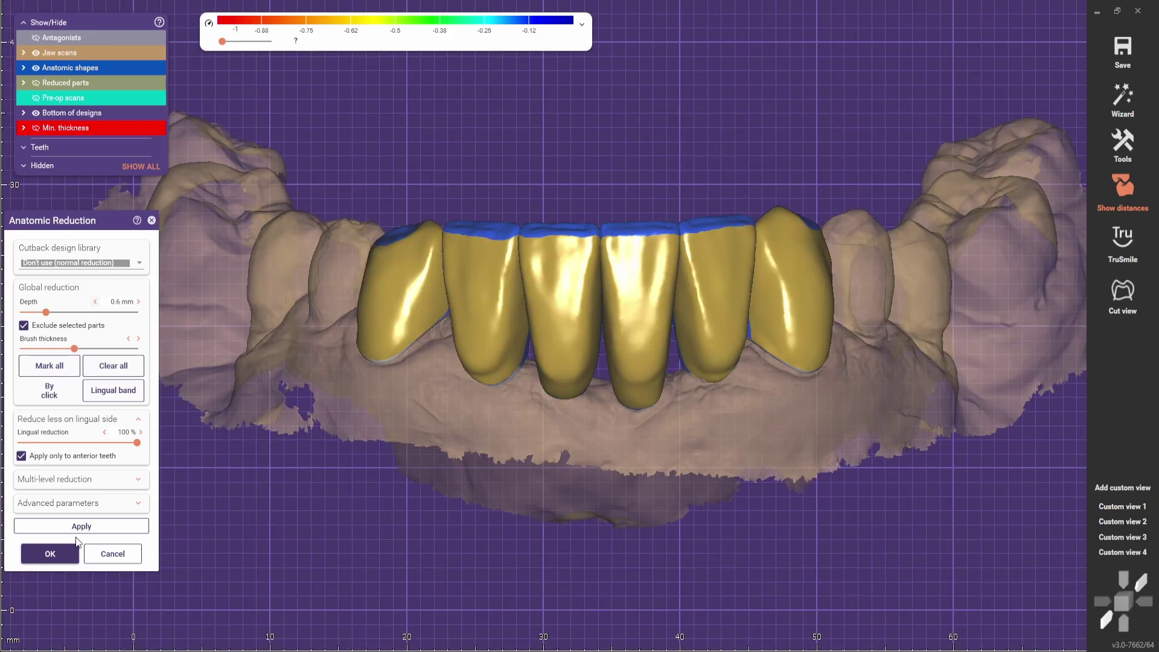
click(81, 527)
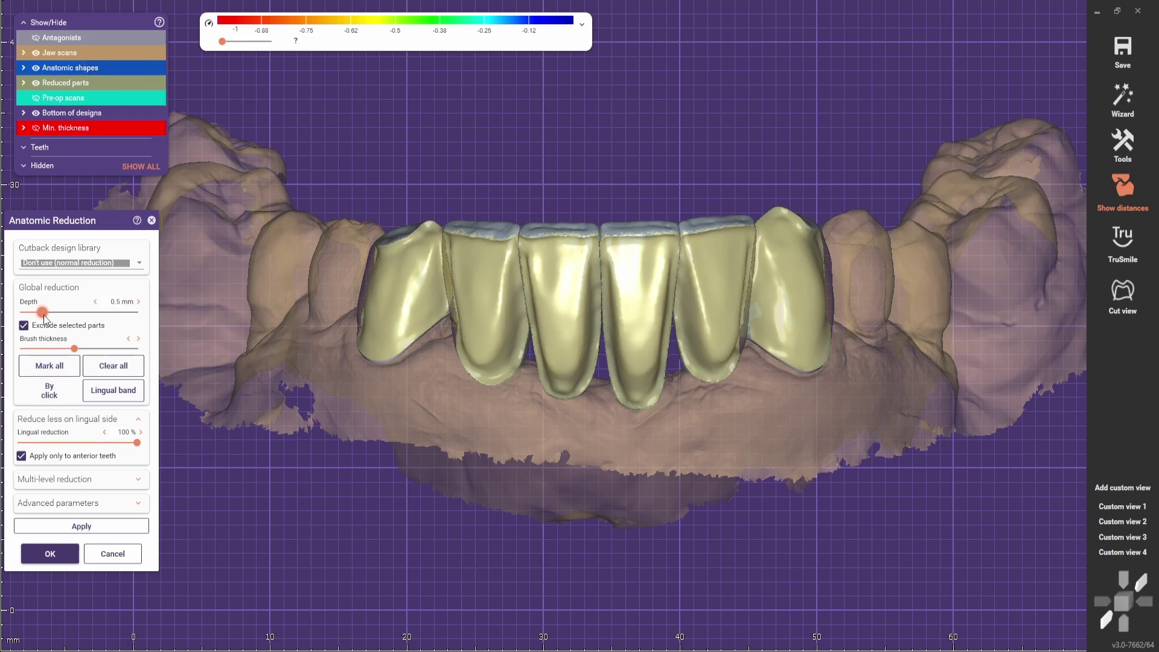
click(79, 526)
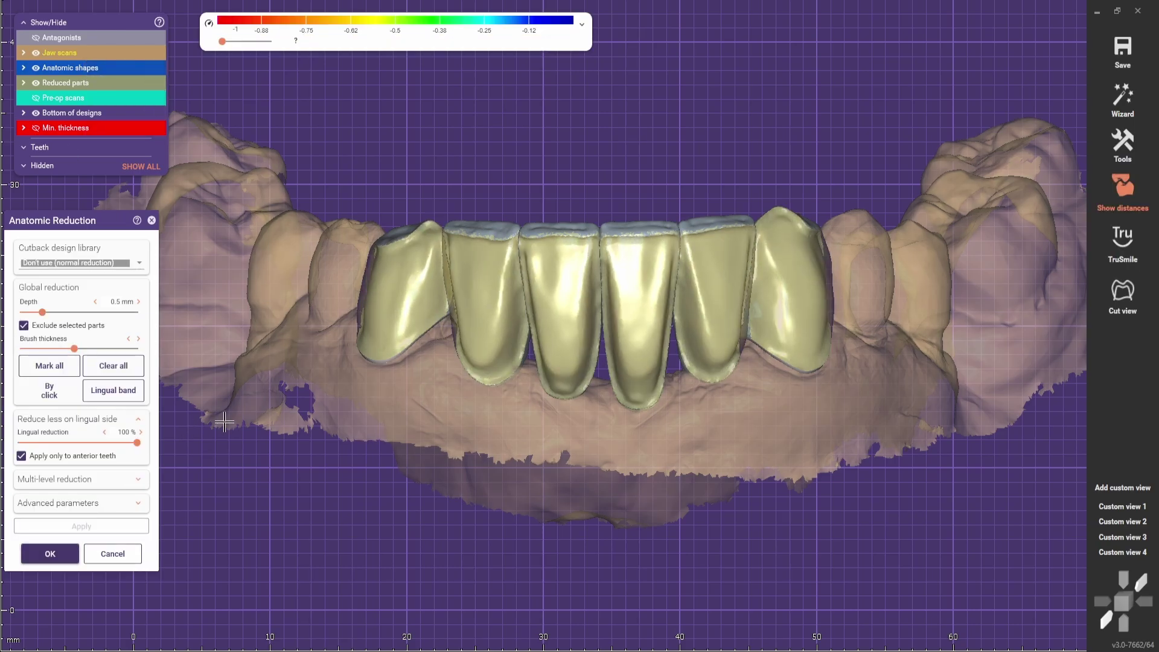
Examine the reduced anterior teeth from several angles, with and without the antagonists shown
scroll(543, 440, down, 2)
mouse_move(557, 440)
right_down()
mouse_move(515, 520)
mouse_move(504, 425)
mouse_move(507, 455)
mouse_move(535, 434)
right_up()
scroll(483, 313, up, 5)
scroll(487, 313, down, 3)
right_drag(487, 313, 499, 357)
scroll(496, 354, up, 5)
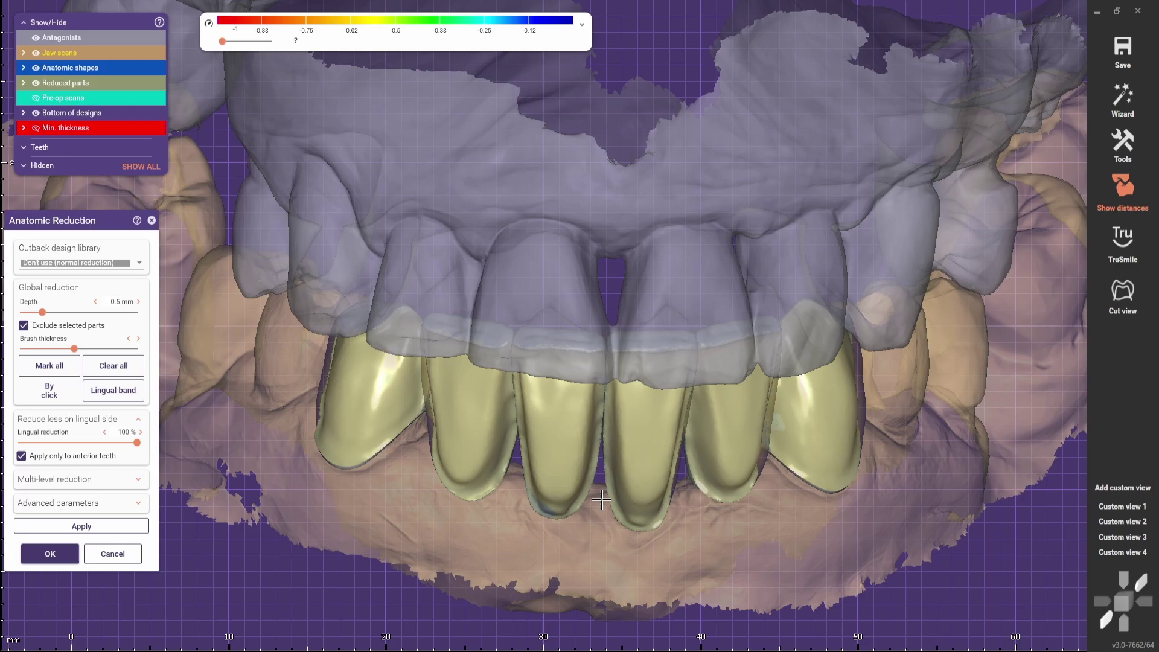
right_drag(608, 544, 574, 466)
scroll(598, 483, down, 3)
scroll(517, 341, up, 2)
right_drag(517, 341, 434, 396)
right_drag(471, 306, 509, 336)
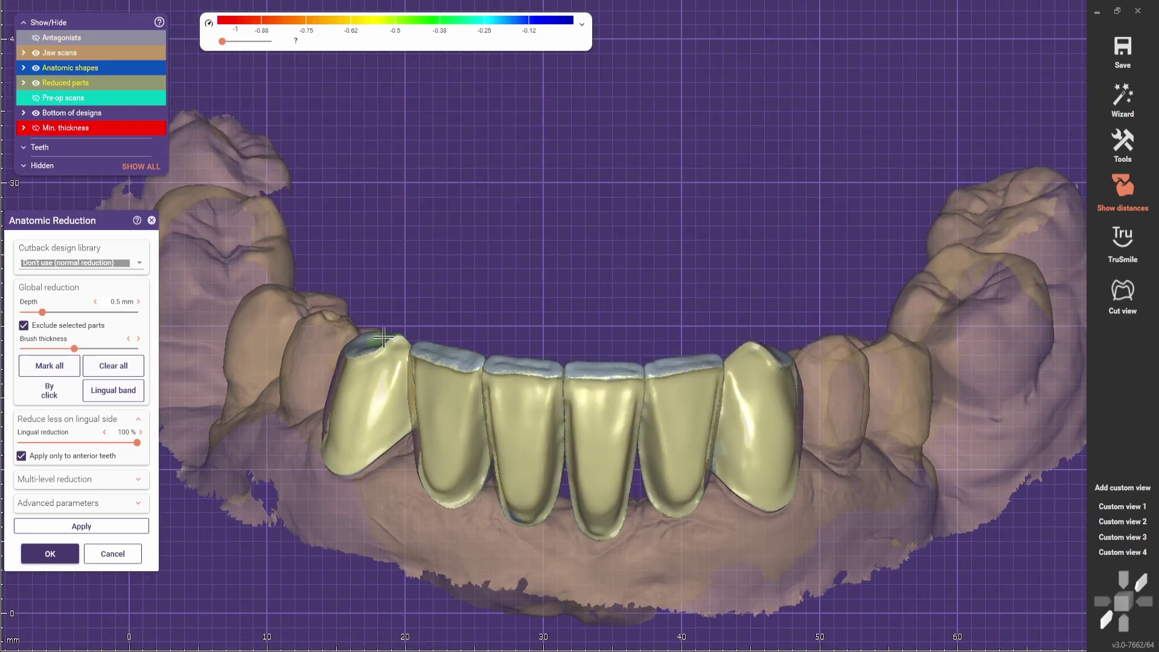
right_drag(694, 368, 730, 409)
scroll(323, 437, down, 2)
right_drag(338, 531, 526, 489)
scroll(523, 483, down, 3)
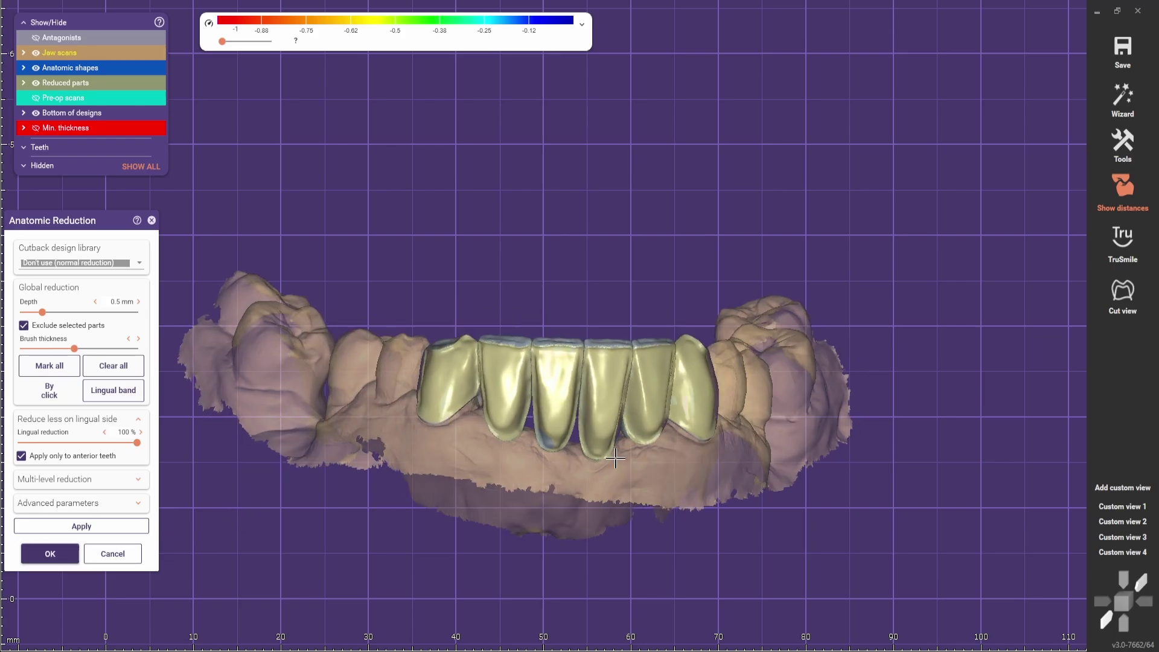
Reapply the 0.5 mm reduction to the anterior teeth and accept the anatomic reduction
right_drag(616, 458, 558, 468)
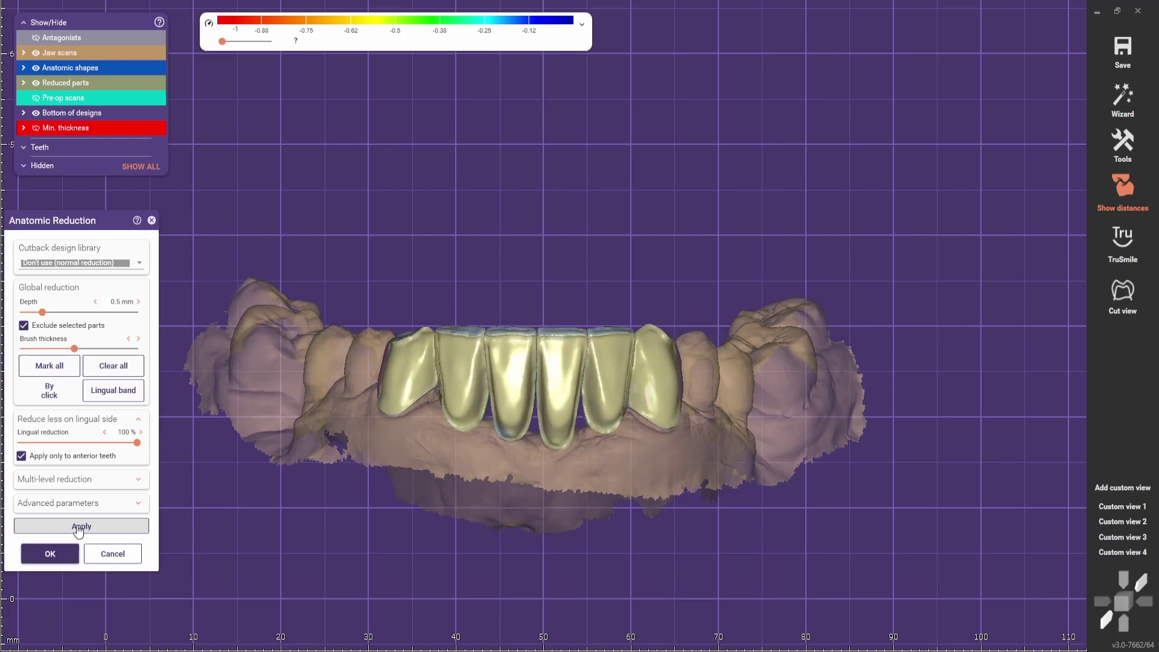
click(78, 527)
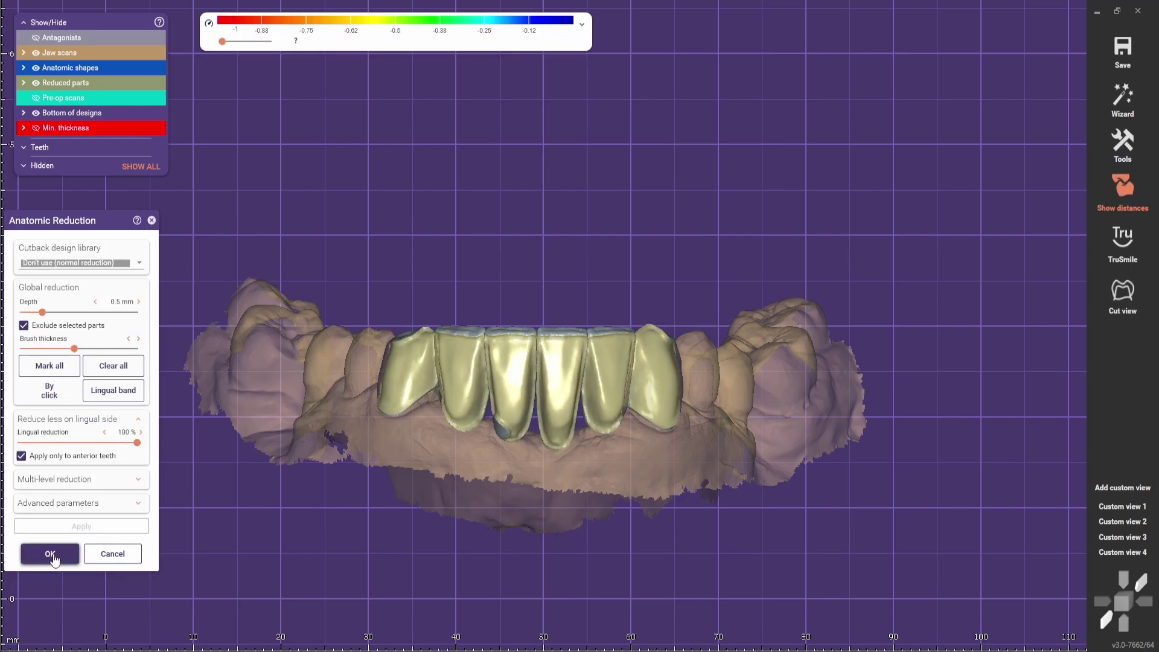
click(51, 555)
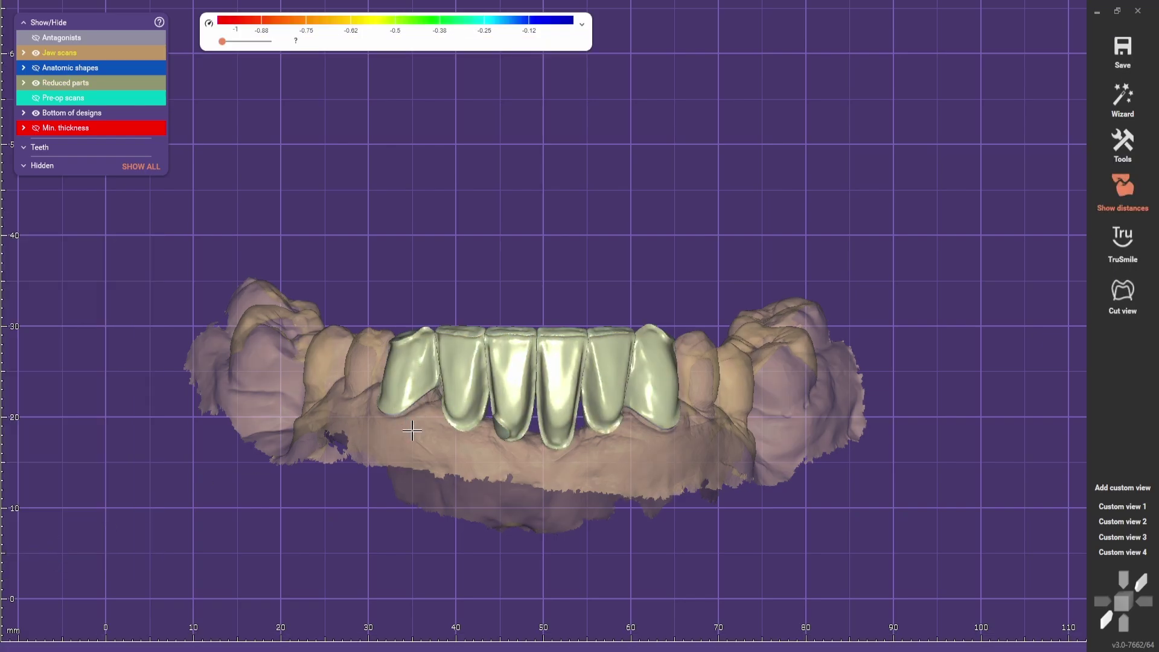
Switch to the wizard's Connectors stage and back to Expert mode, and reopen Anatomic Reduction for the anterior teeth
right_drag(418, 434, 438, 450)
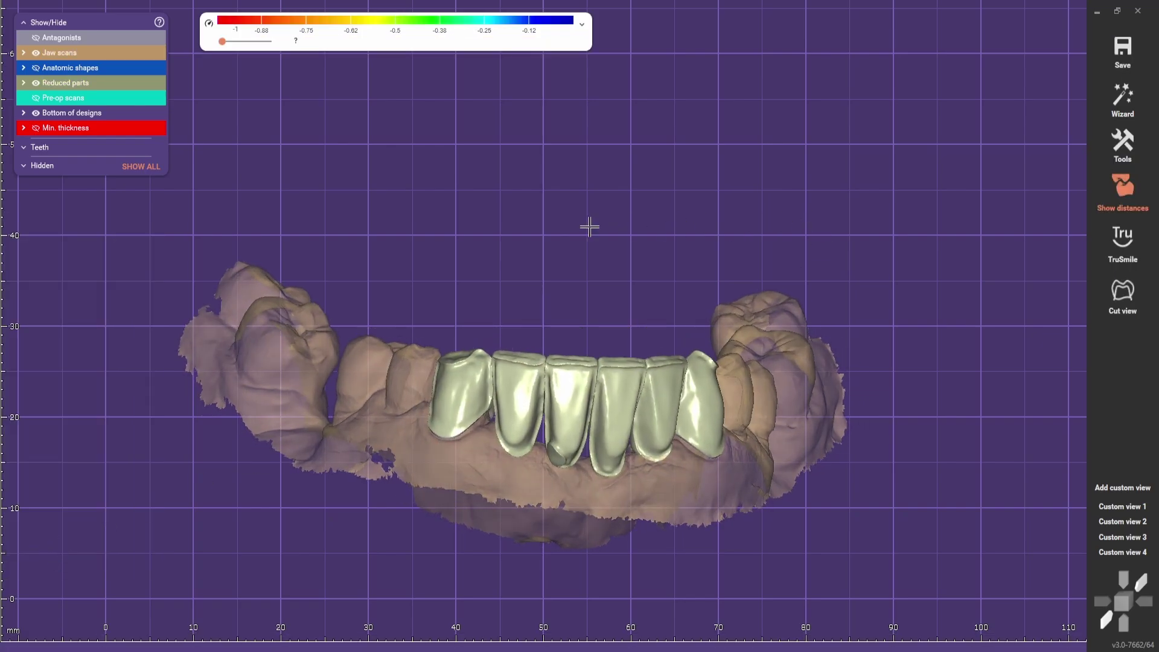
scroll(546, 435, up, 5)
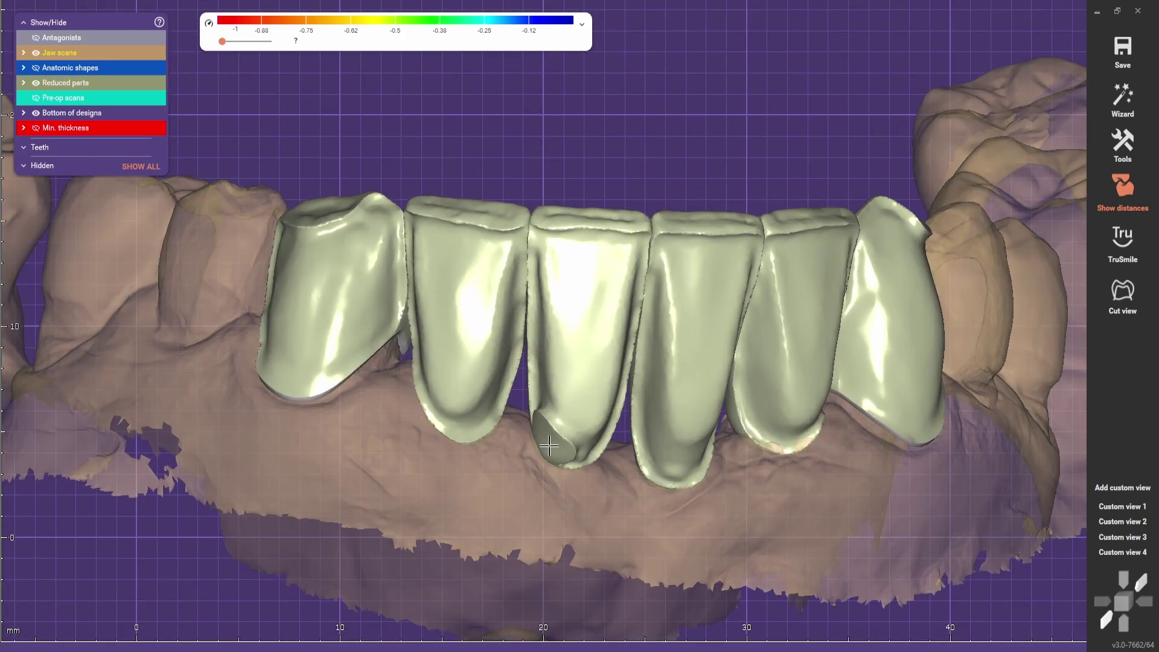
click(1113, 98)
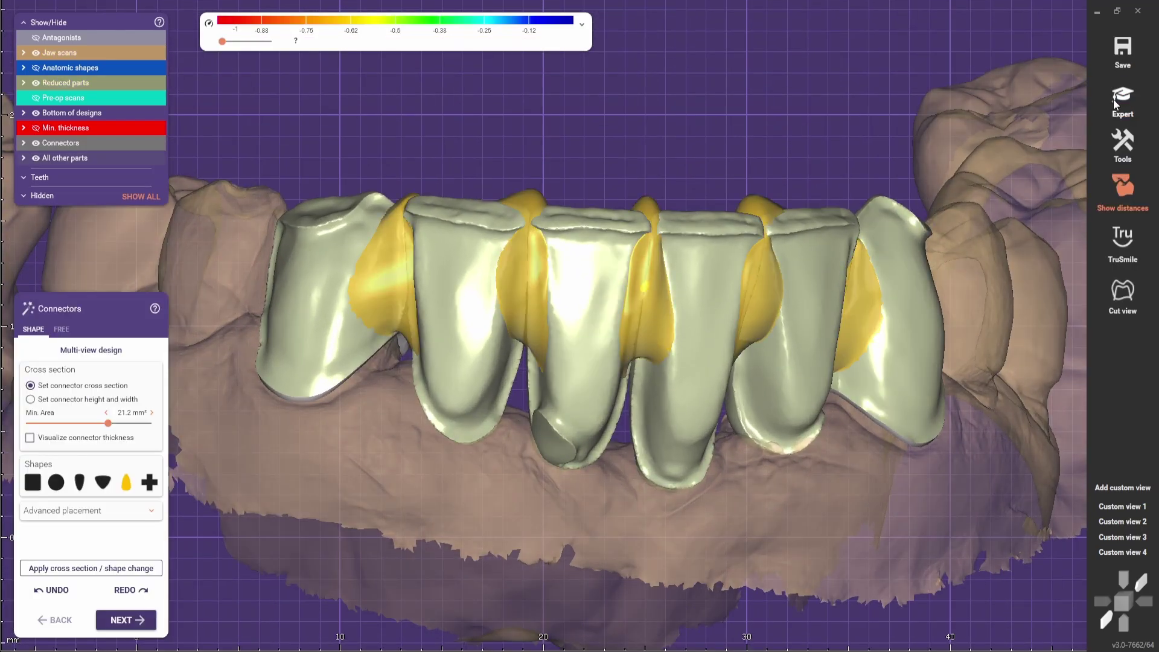
click(1113, 99)
right_click(592, 135)
click(595, 191)
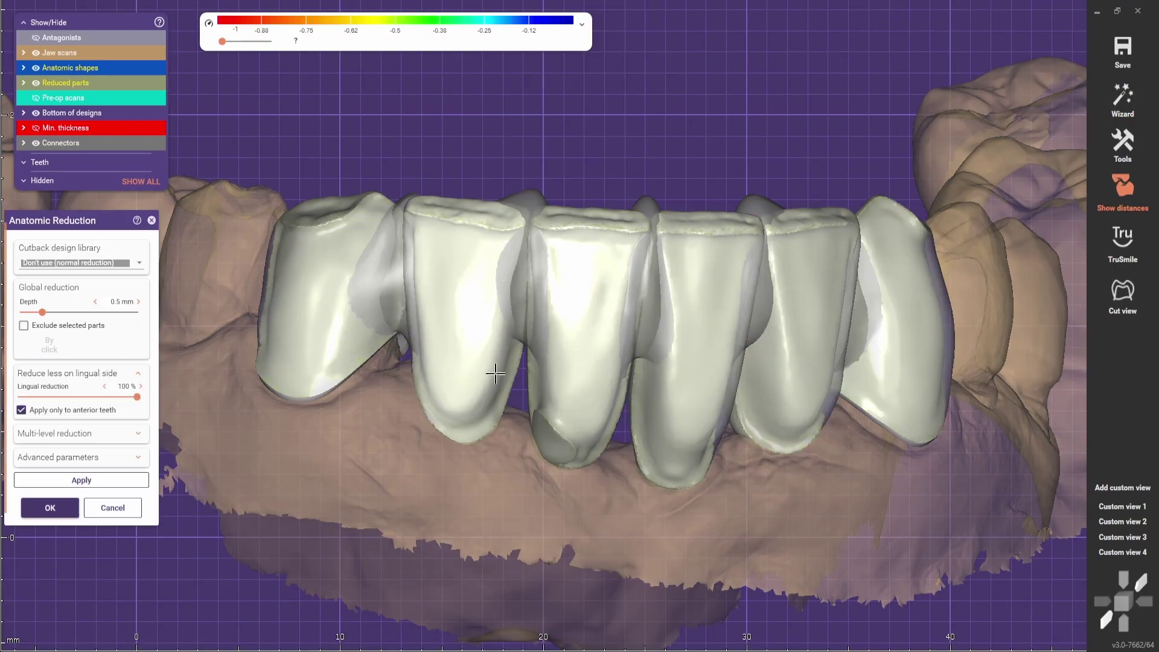
Enable exclusion of selected parts, mark the unreduced spot at the right central incisor's gingival end, and apply and accept the reduction
scroll(450, 445, down, 1)
click(47, 331)
scroll(671, 302, up, 1)
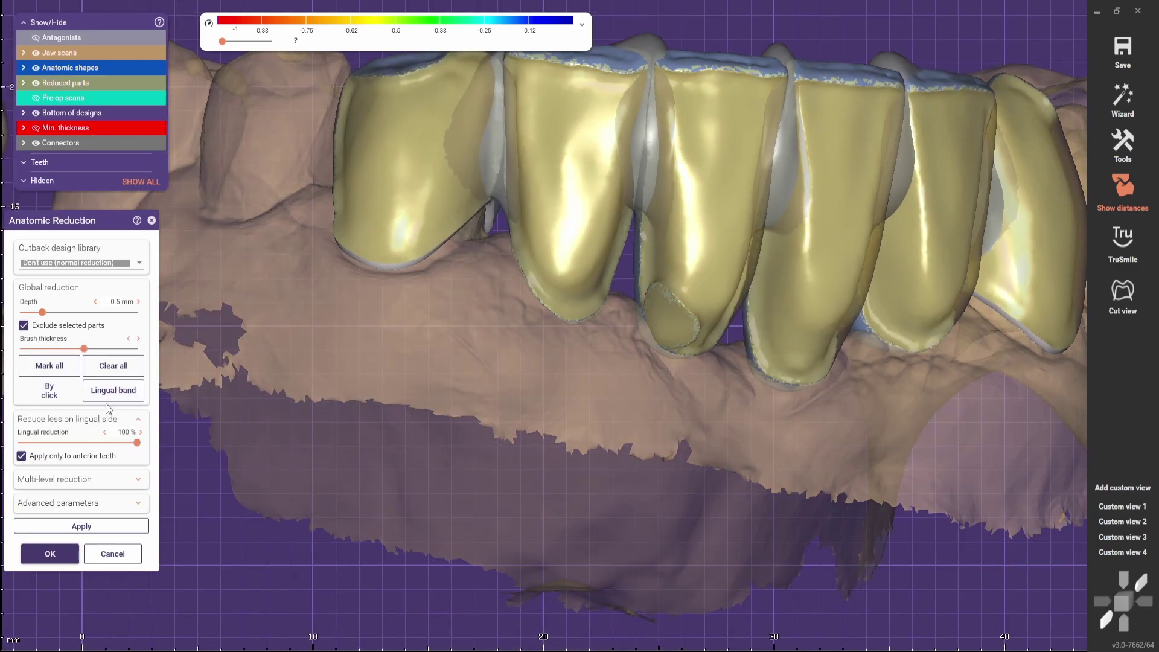
click(80, 527)
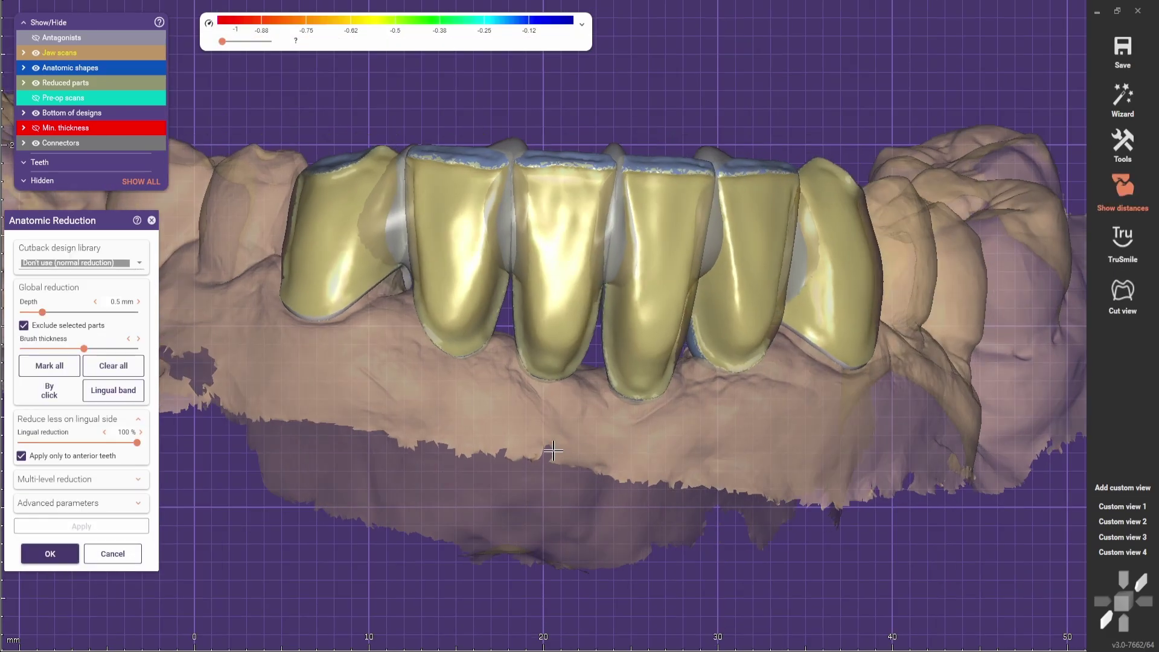
click(50, 554)
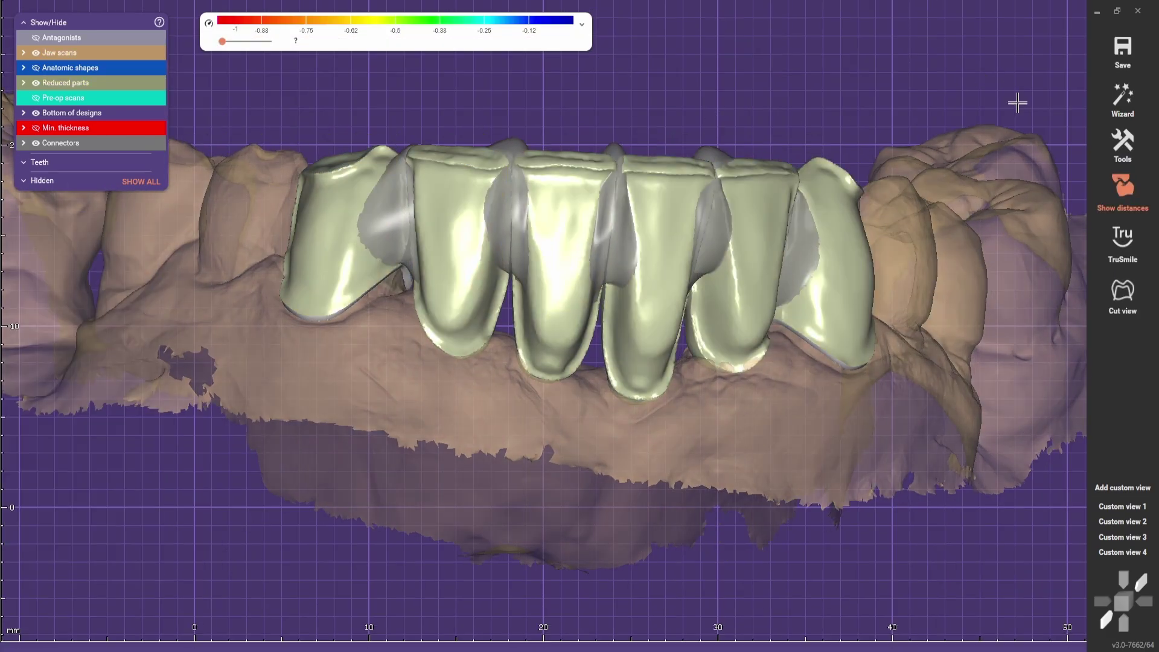
In the wizard's Connectors stage, give the connectors the narrow downward-tapering shape and a minimum cross-section area of 16.5 mm²
click(1114, 104)
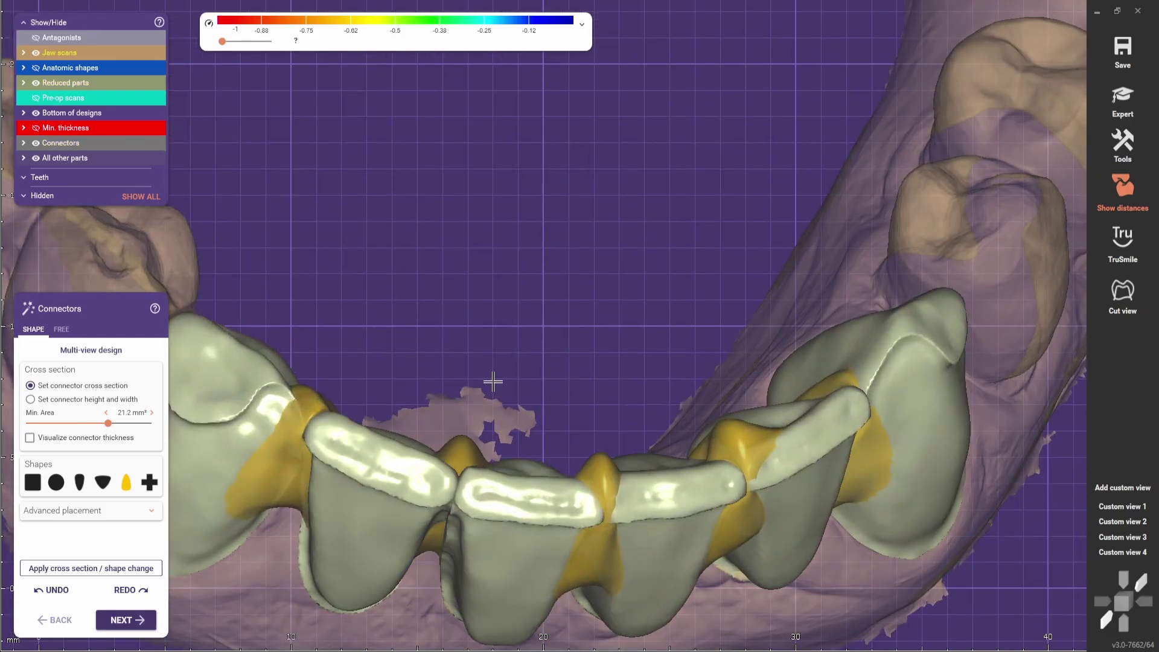
click(80, 482)
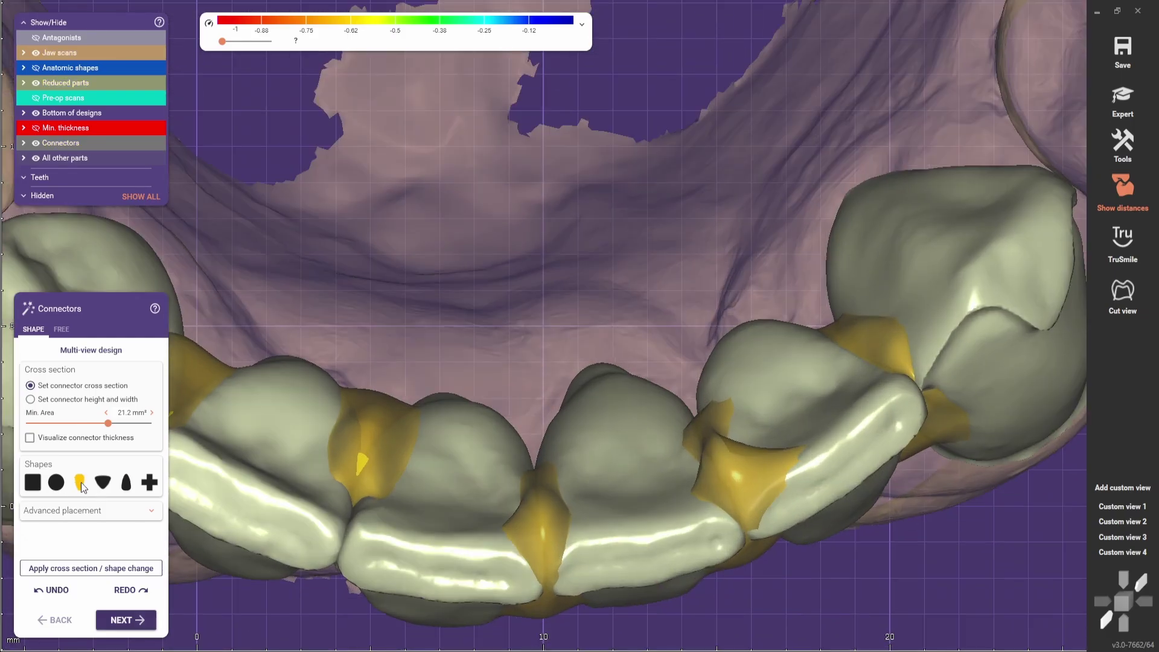
drag(109, 423, 64, 424)
click(77, 571)
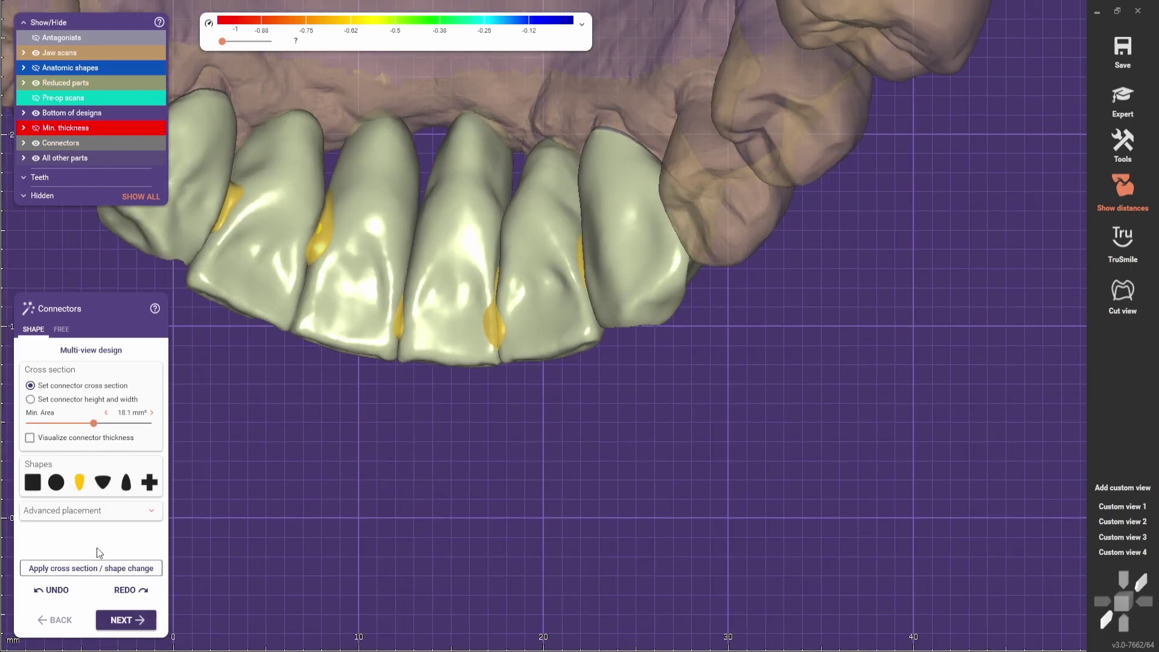
click(91, 568)
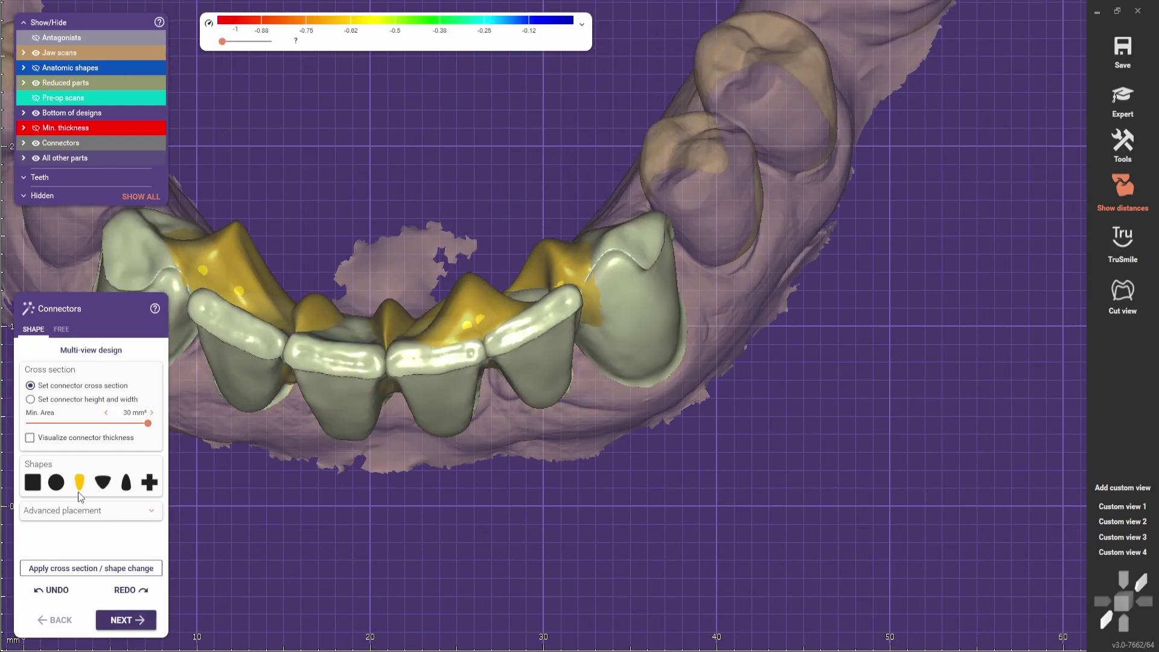
right_drag(498, 320, 454, 430)
scroll(454, 429, down, 3)
scroll(454, 430, up, 2)
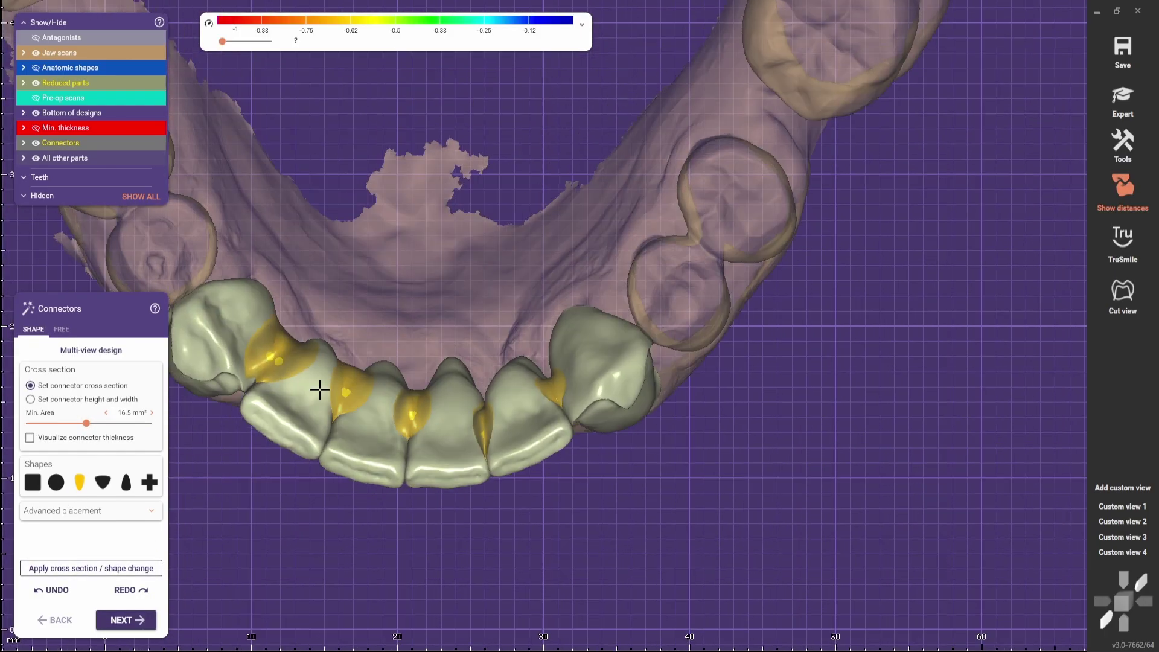
Reposition a connector between the anterior teeth and continue to the Free-Form Merged Restoration stage
right_drag(280, 370, 505, 382)
scroll(504, 305, up, 3)
drag(505, 383, 507, 365)
scroll(507, 365, down, 3)
right_drag(507, 365, 456, 300)
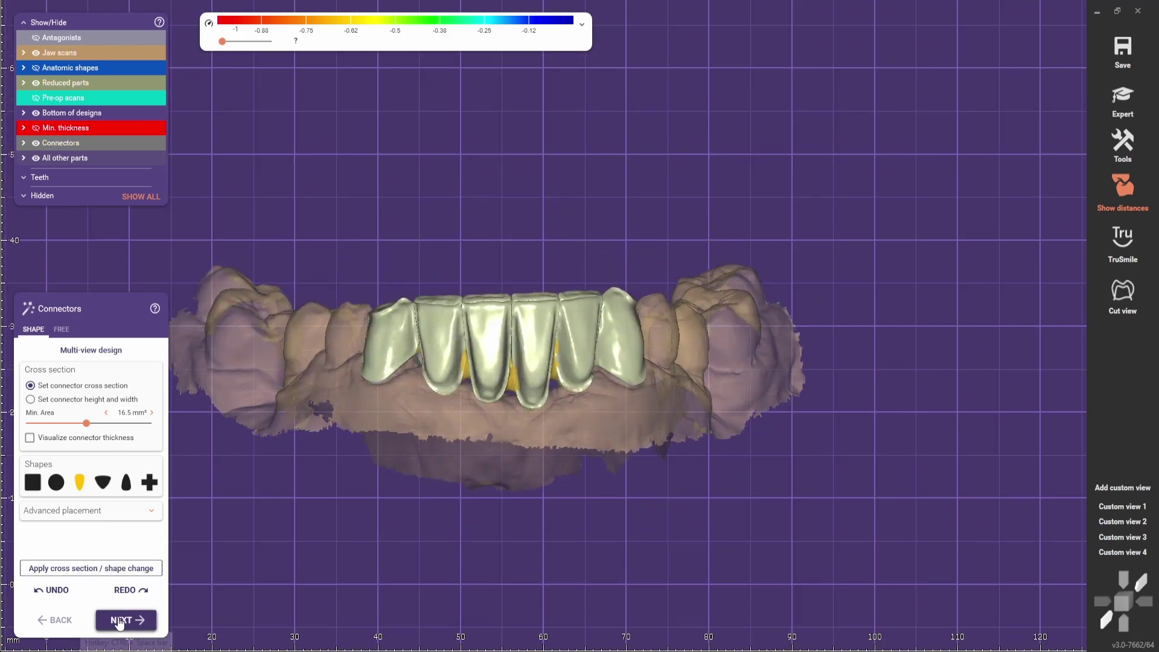
click(120, 622)
click(116, 626)
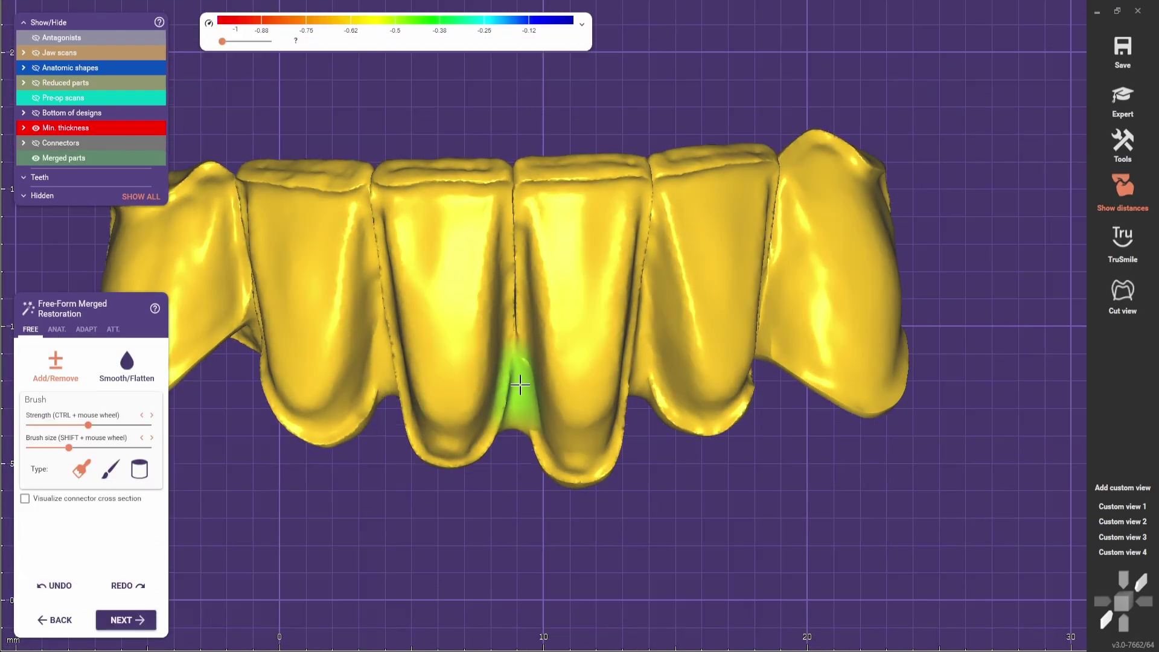
Reshape the gap between the two central incisors with Add/Remove and the fine brush type
scroll(520, 385, up, 2)
click(110, 470)
shift+scroll(515, 362, up, 2)
drag(515, 344, 519, 435)
Smooth the lingual side of the merged bridge across the connectors using Smooth/Flatten and the broad brush type
click(147, 383)
scroll(496, 373, down, 5)
mouse_move(496, 374)
right_down()
mouse_move(580, 39)
mouse_move(568, 120)
right_up()
scroll(336, 401, up, 2)
shift+scroll(336, 401, up, 4)
click(80, 470)
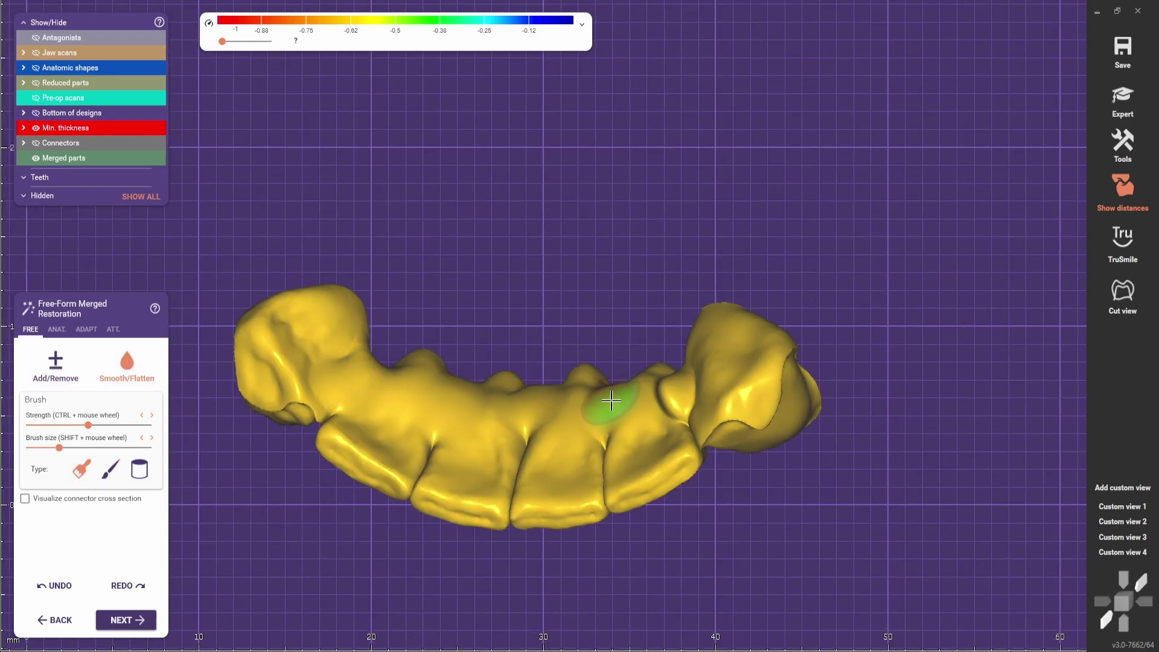
scroll(592, 397, down, 2)
Show the jaw scans and examine the merged anterior bridge on the lower jaw from the facial side
right_drag(592, 396, 561, 261)
middle_drag(561, 261, 579, 465)
scroll(839, 463, down, 3)
key(j)
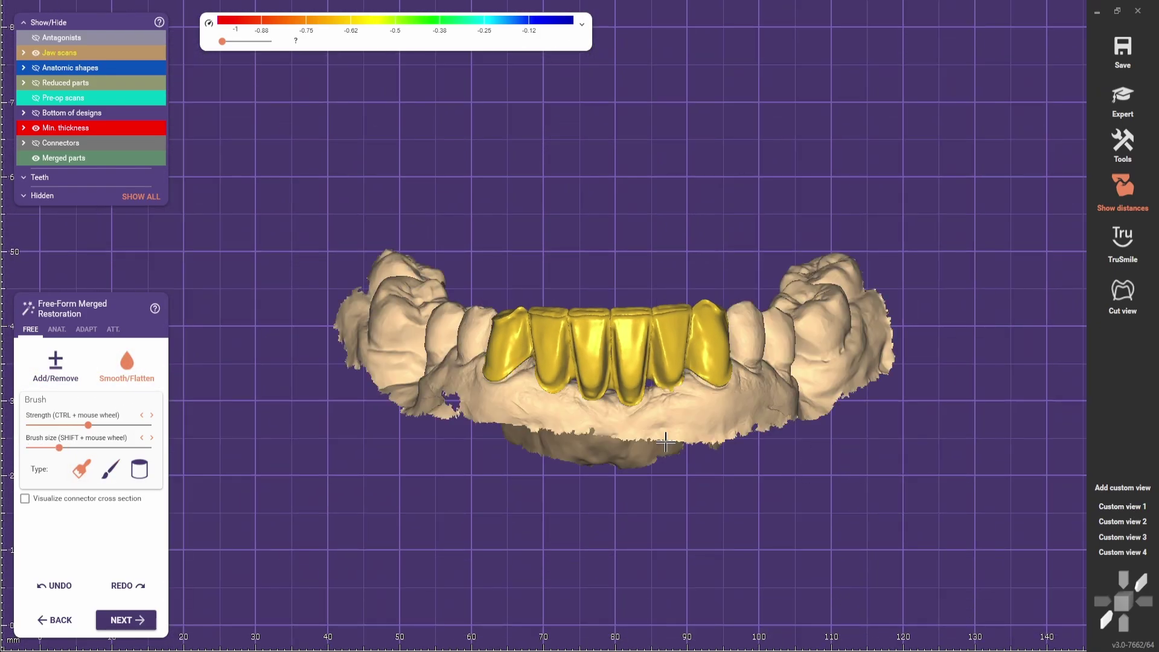
mouse_move(664, 445)
right_down()
mouse_move(687, 444)
mouse_move(658, 444)
right_up()
middle_drag(678, 432, 678, 469)
mouse_move(678, 469)
right_down()
mouse_move(702, 462)
mouse_move(670, 478)
right_up()
scroll(688, 465, up, 3)
scroll(679, 474, down, 3)
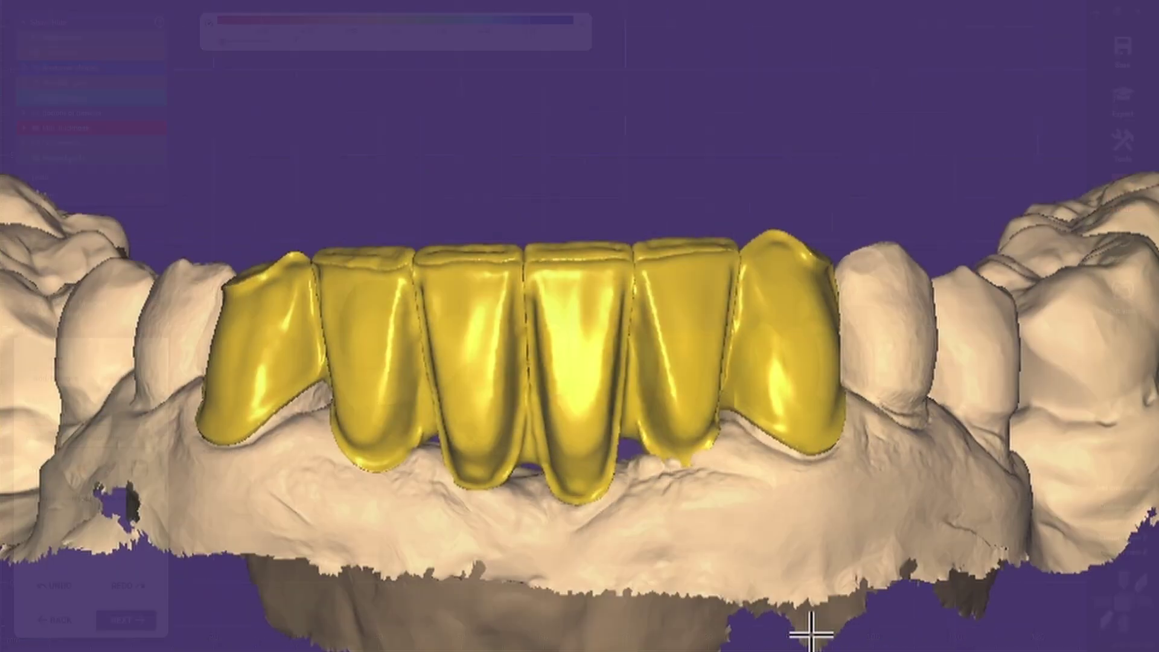